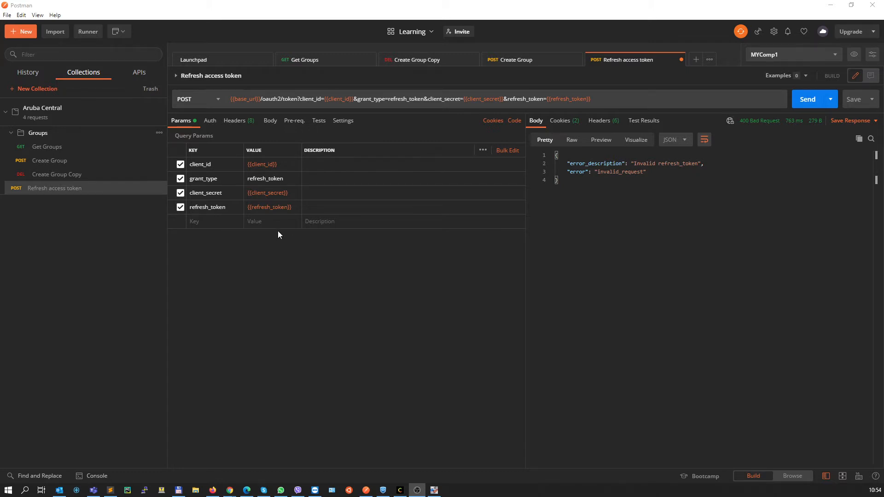
Add a variable named access_token to the MYComp1 environment and save the update
mouse_move(275, 210)
left_click(854, 54)
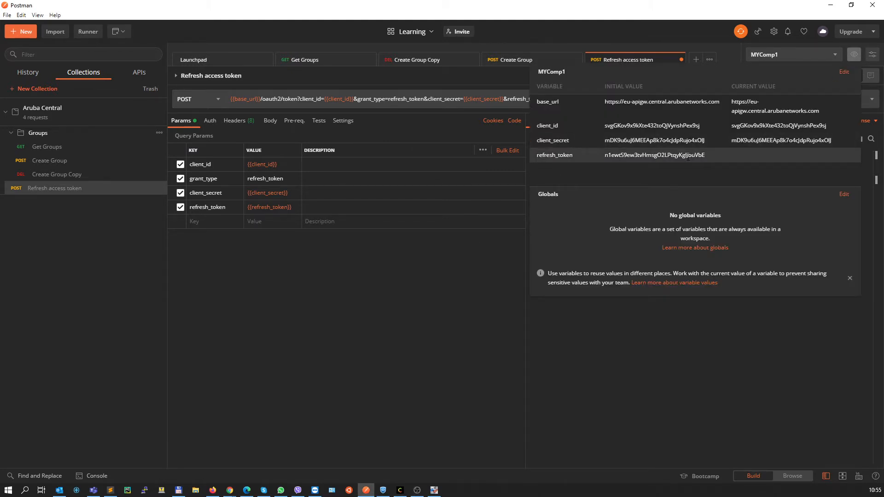
left_click(381, 247)
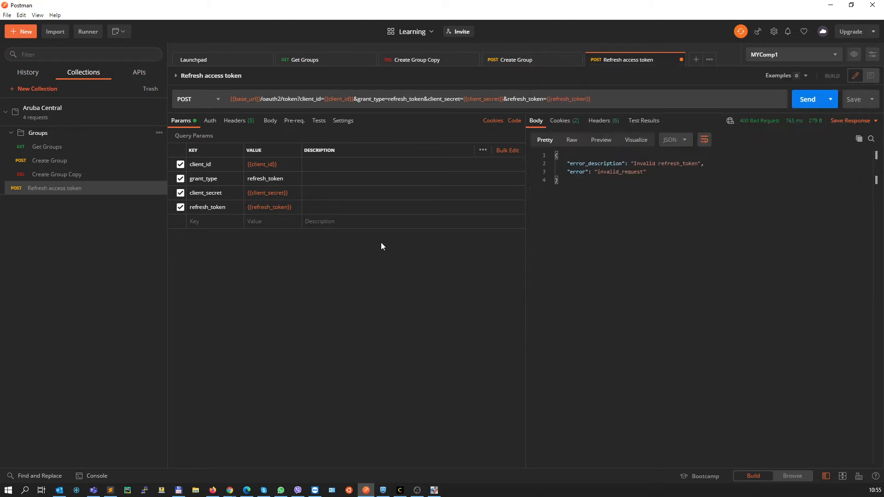
left_click(854, 55)
left_click(843, 71)
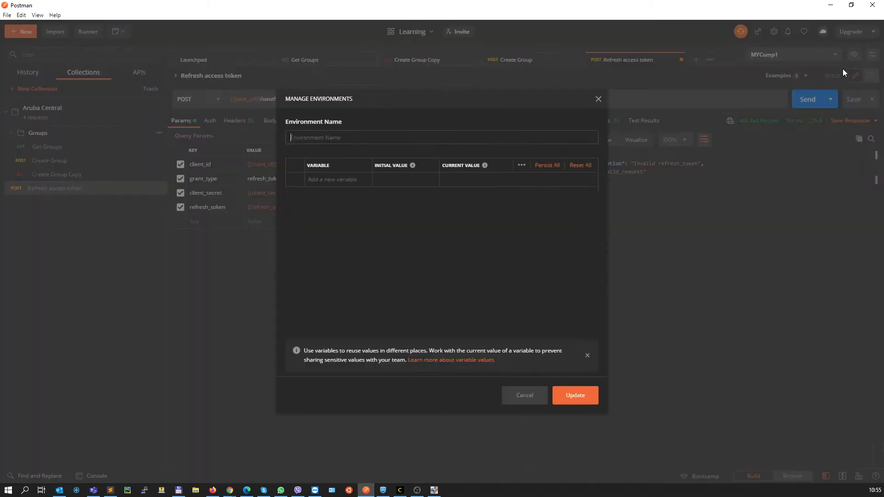
left_click(328, 237)
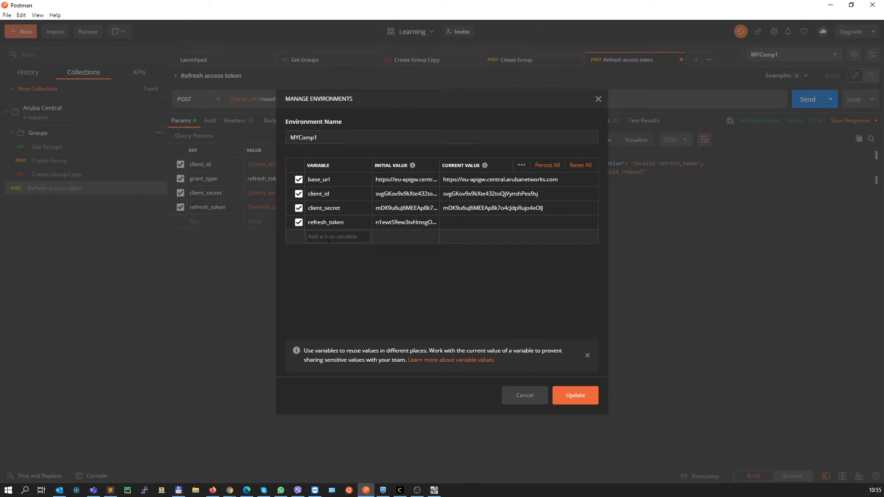
type("access_")
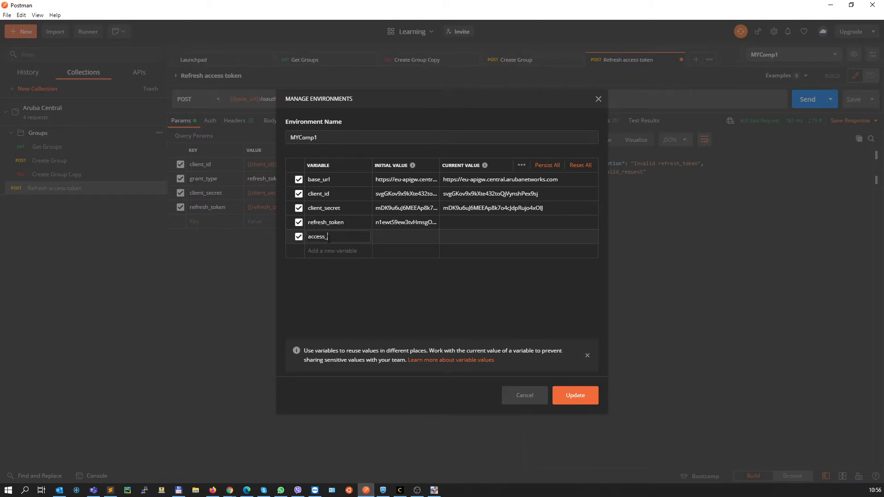
type("token")
left_click(416, 296)
left_click(576, 397)
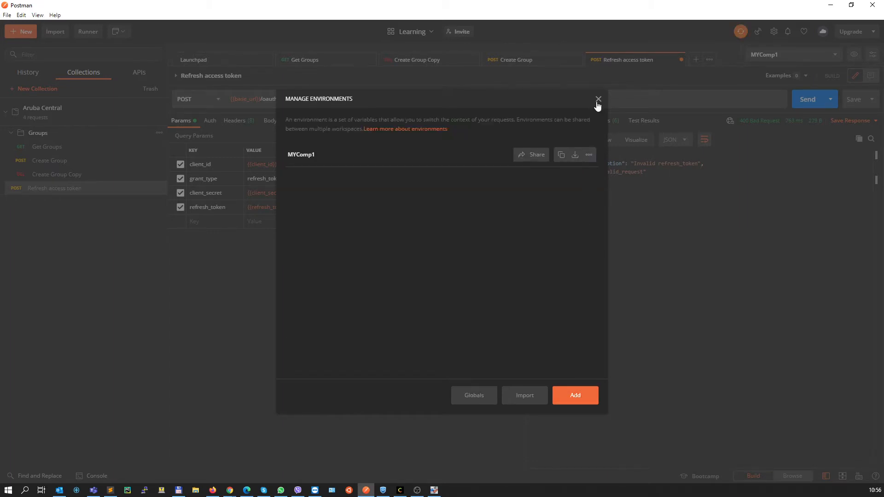
left_click(598, 99)
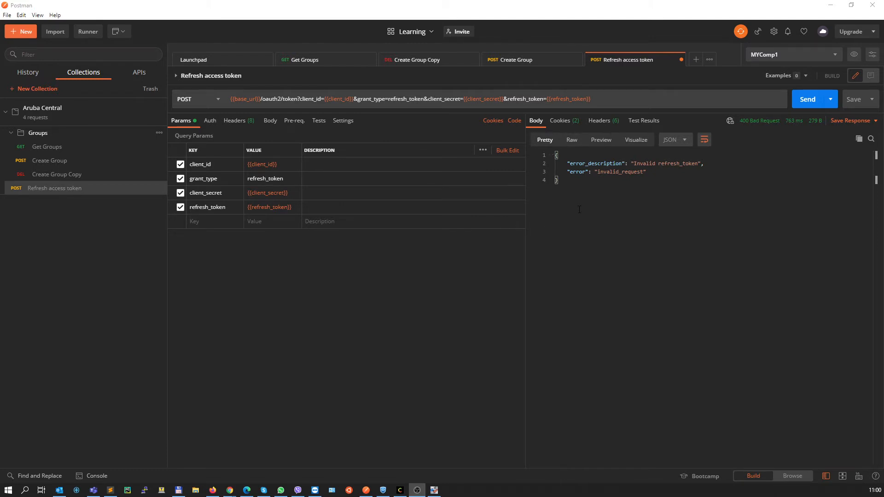
Open the refresh request's Tests script and examine the JSON response body alongside the MYComp1 environment variables
left_click(294, 122)
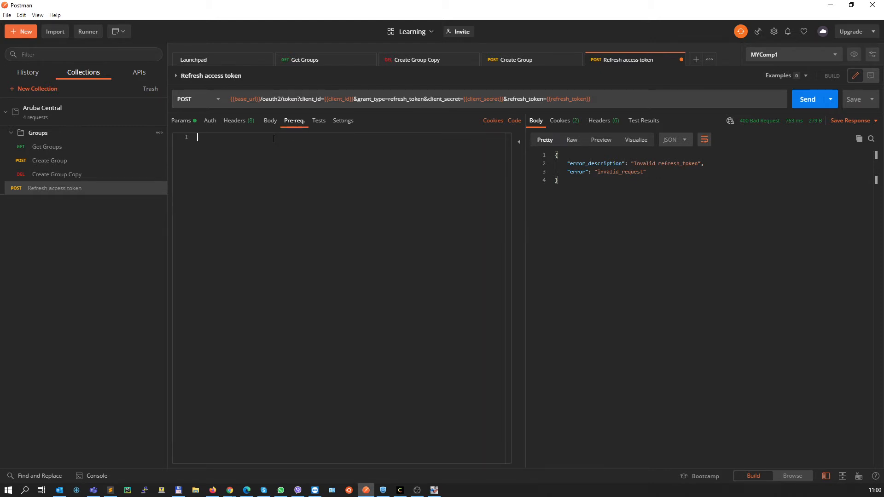
left_click(319, 121)
left_click_drag(650, 198, 555, 161)
left_click(572, 179)
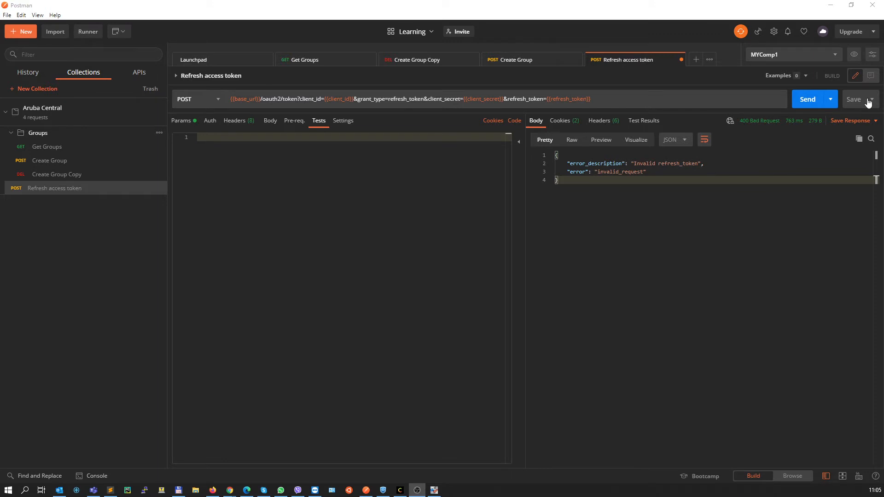
left_click_drag(565, 177, 555, 155)
left_click(597, 178)
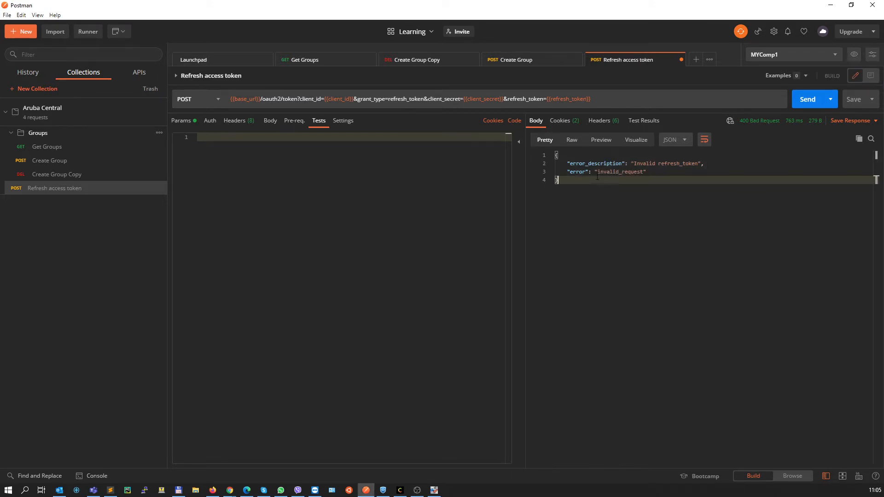
left_click_drag(576, 183, 553, 155)
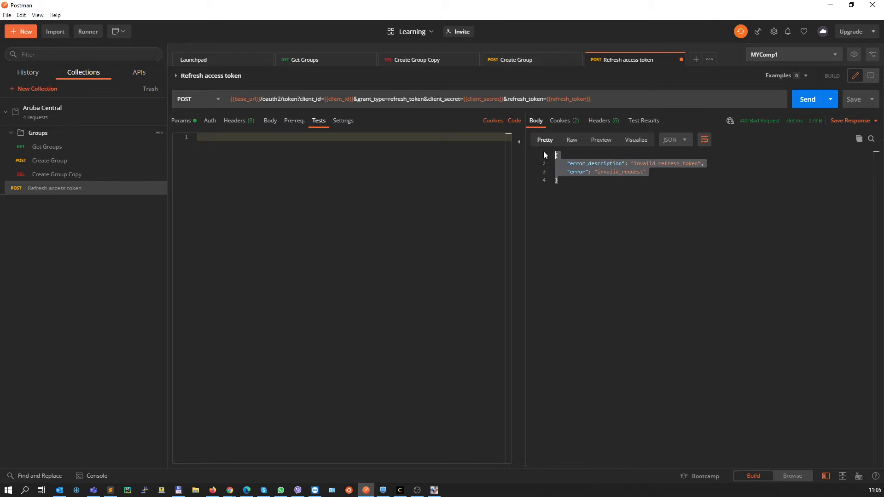
left_click(853, 56)
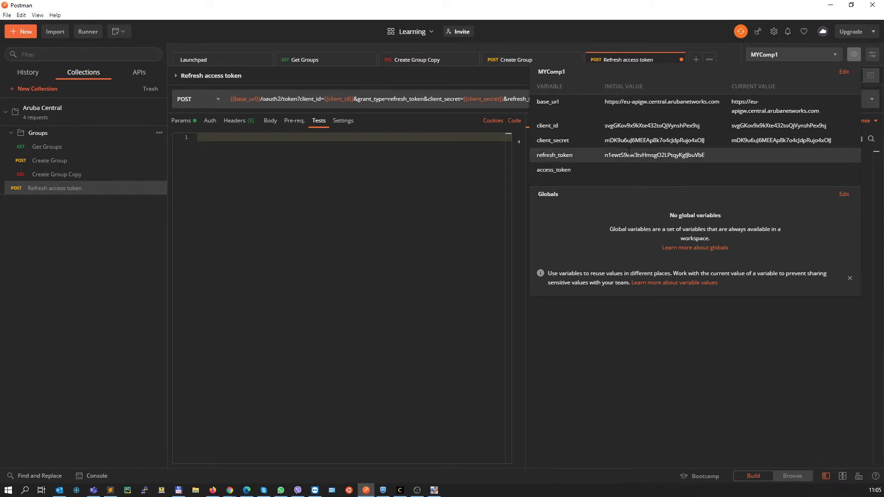
left_click(496, 180)
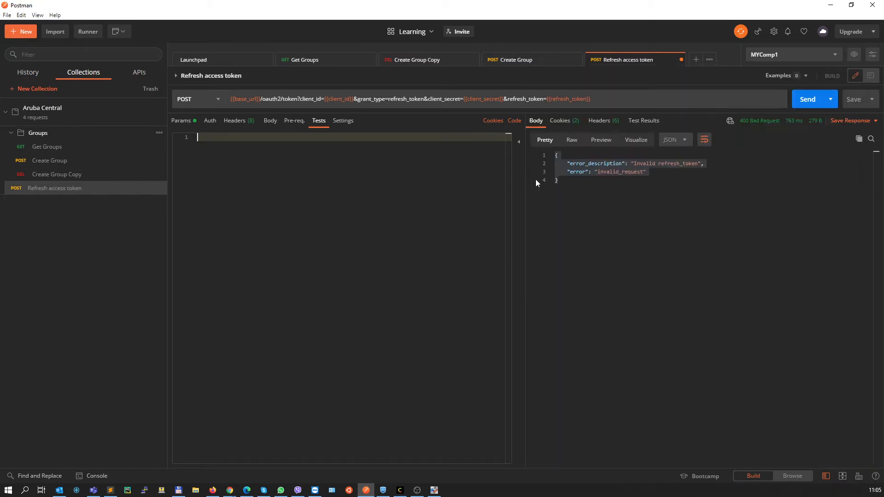
left_click(561, 180)
left_click_drag(560, 180, 556, 157)
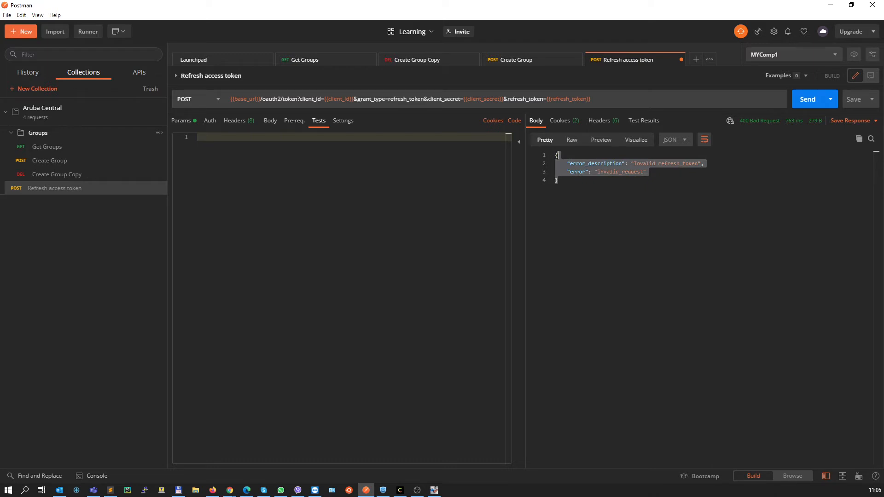
left_click(557, 156)
left_click(261, 163)
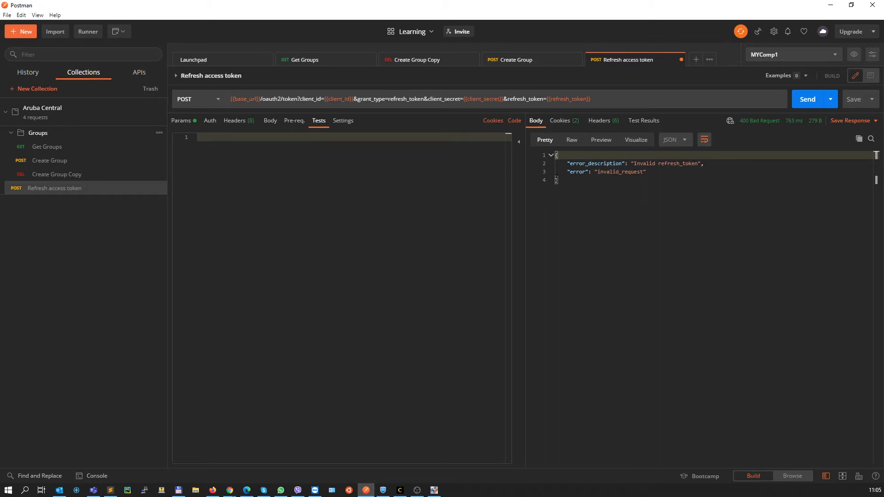
left_click_drag(557, 180, 551, 156)
left_click(559, 156)
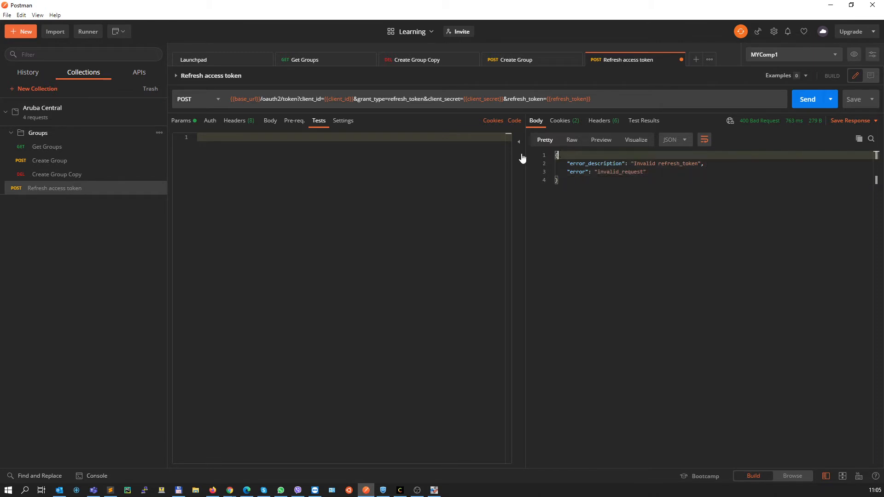
Write the statement var resp = JSON.parse(responseBody); as the first line of the Tests script, followed by a blank line
left_click(198, 136)
type("var resp = JSON.par")
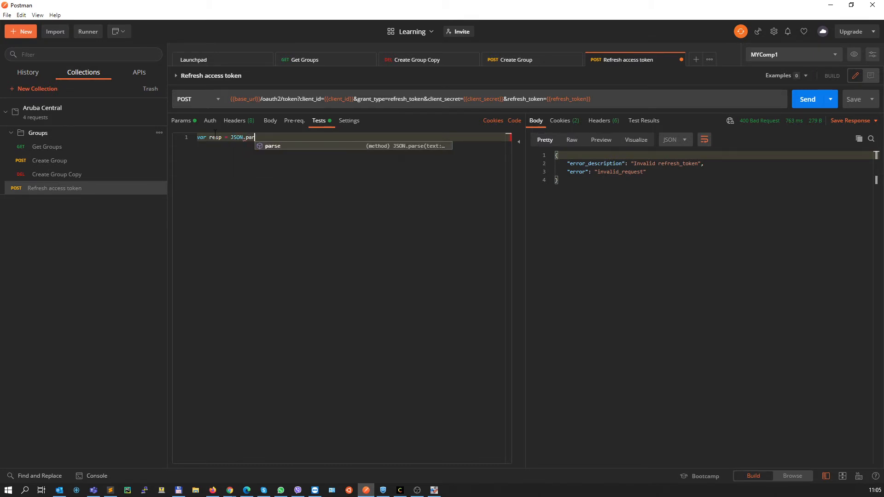
key("Return")
type("(")
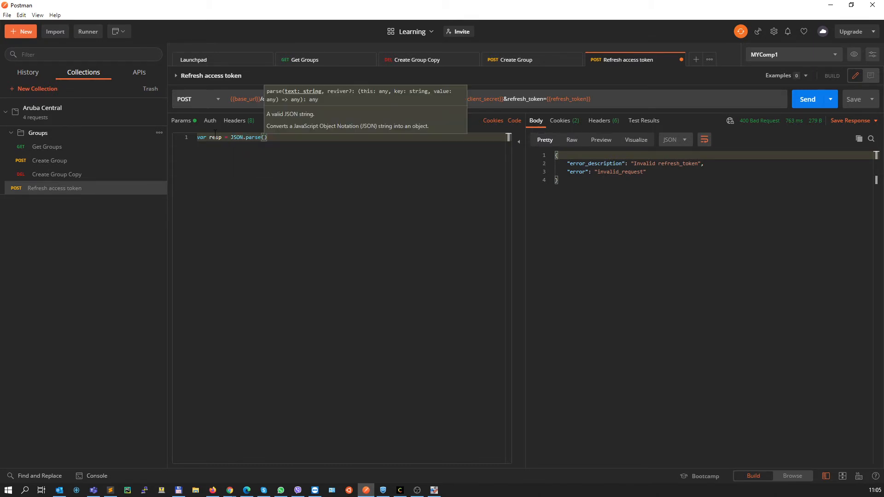
type("responseBo")
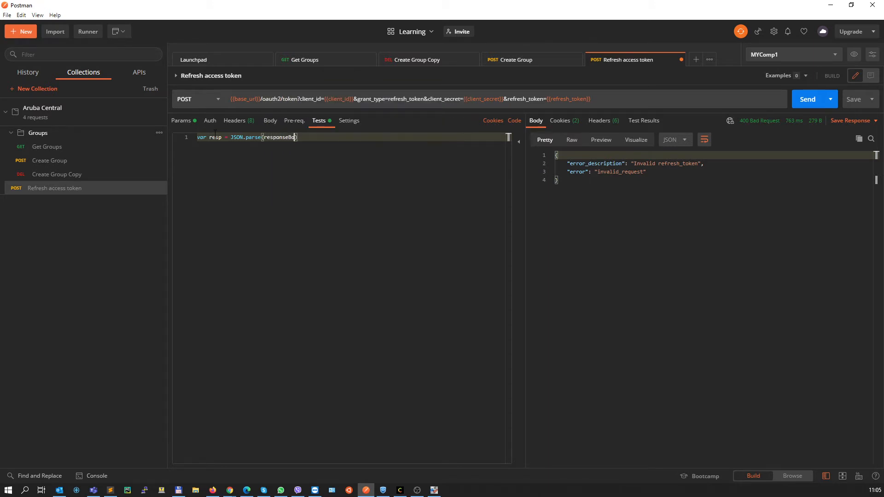
type("dy);")
key("Return")
key("Return")
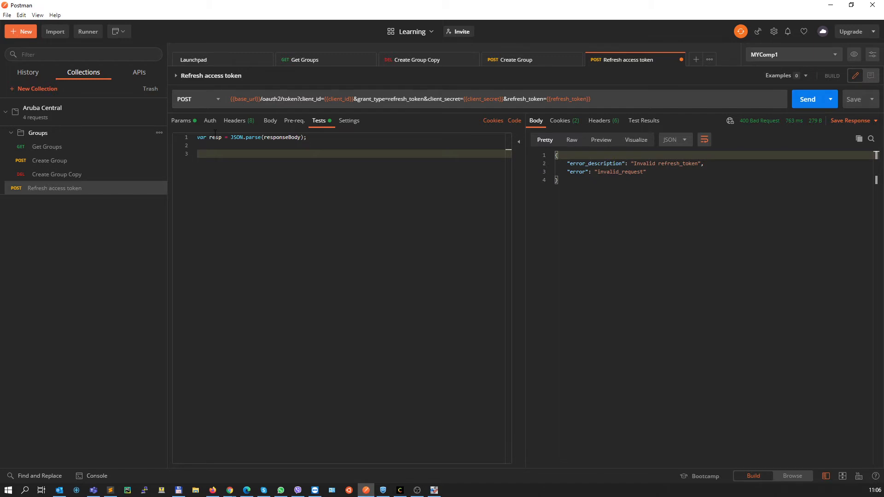
Store the returned access token in the environment with pm.environment.set('access_token', resp.access_token); on line 3 of the script
type("pm")
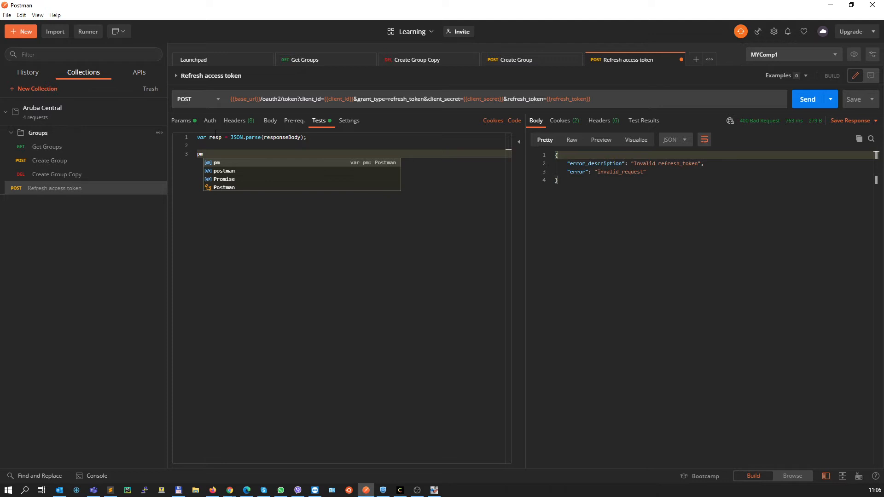
key("Down")
key("Up")
type(".")
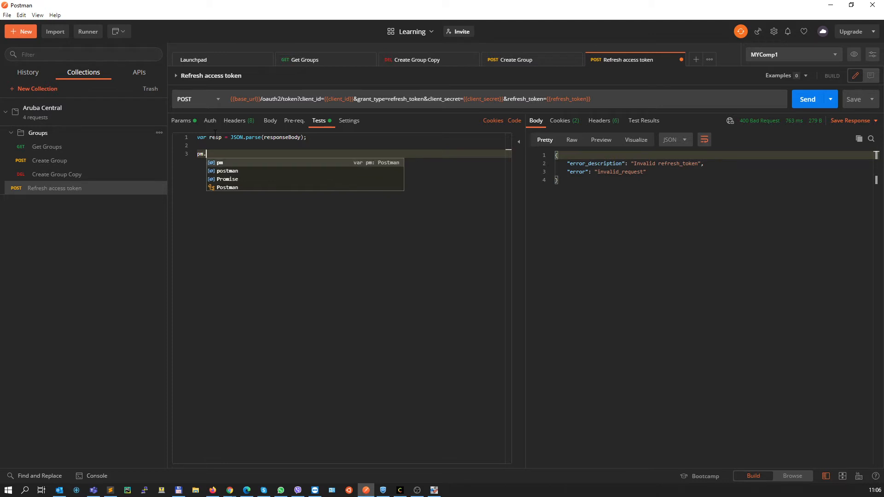
type("environment")
key("Return")
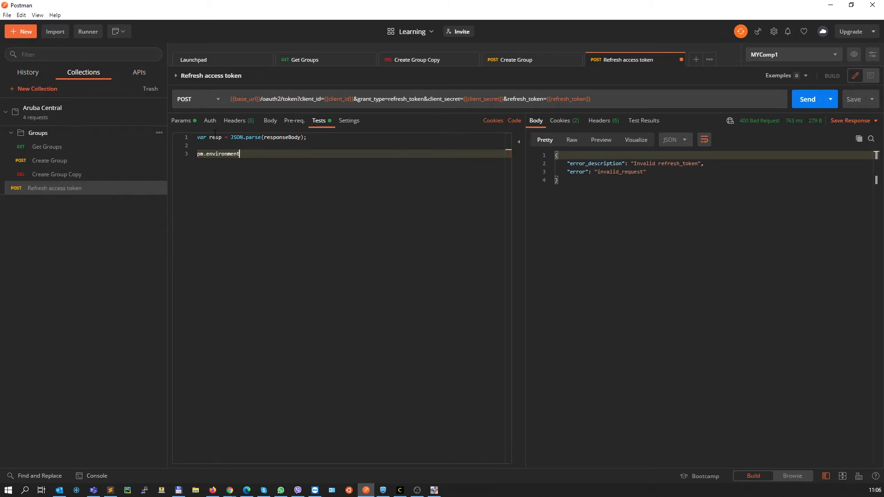
type(".set(")
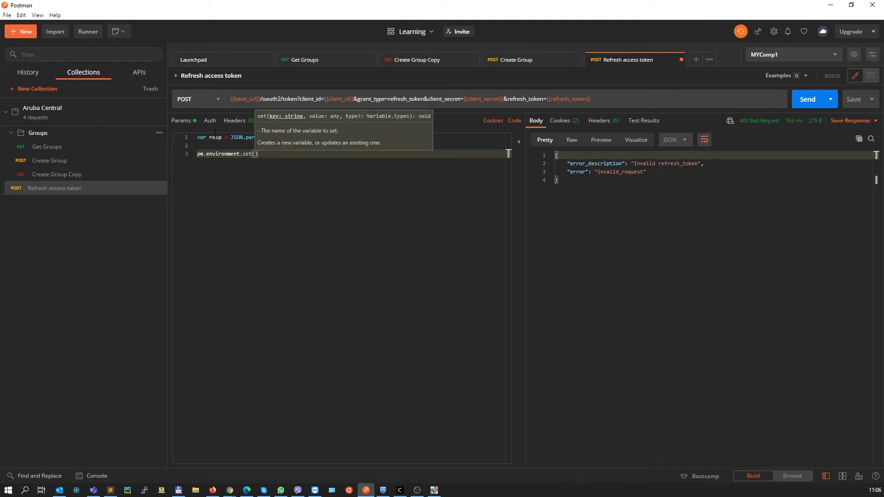
type("'access_")
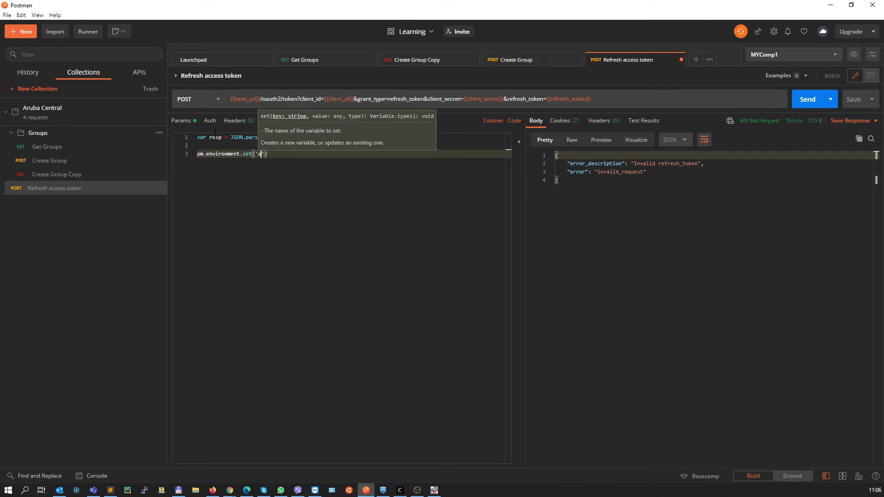
type("token'")
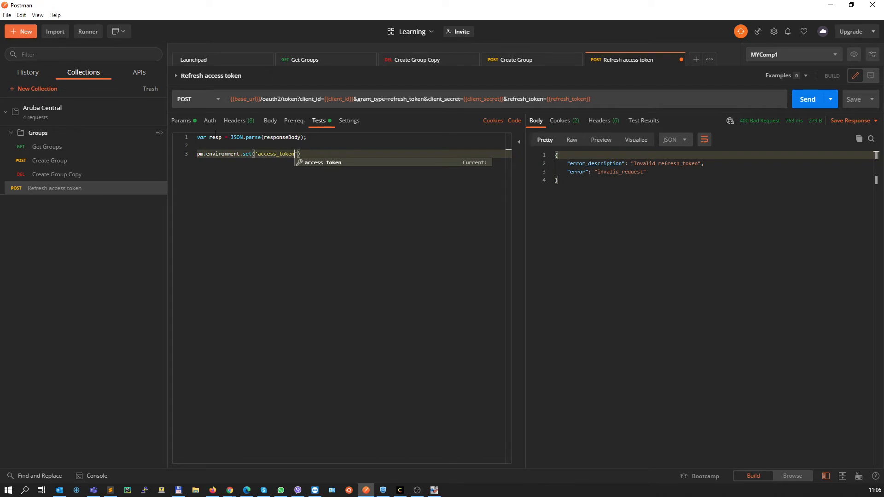
type(", ")
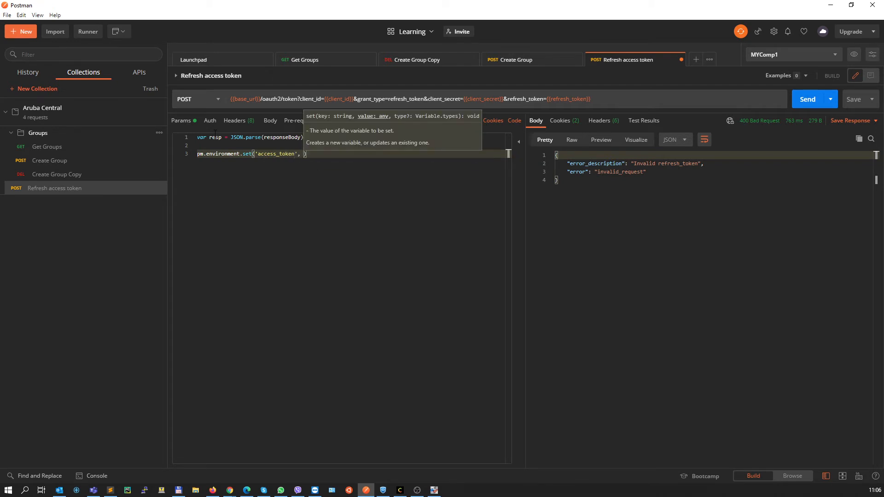
type("resp.")
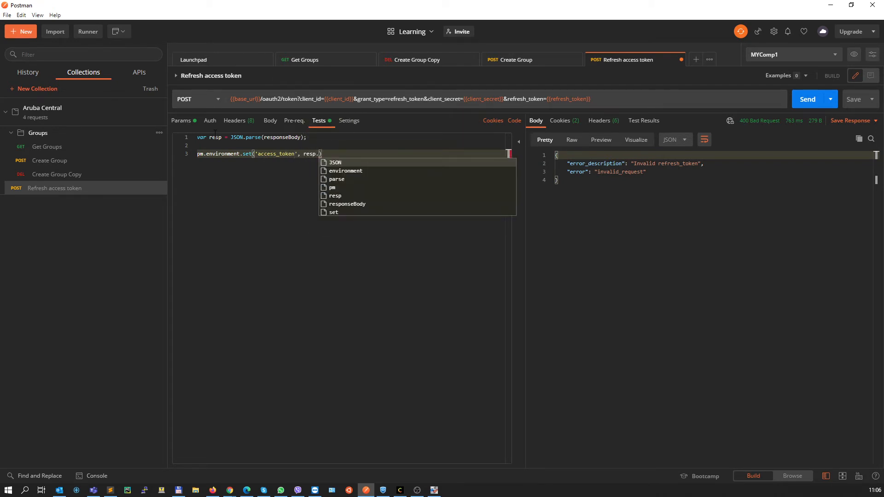
type("access_")
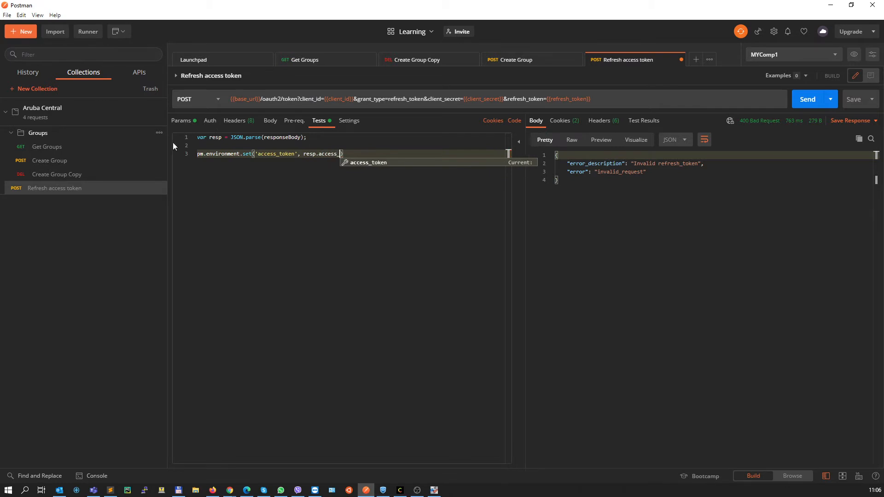
left_click(367, 163)
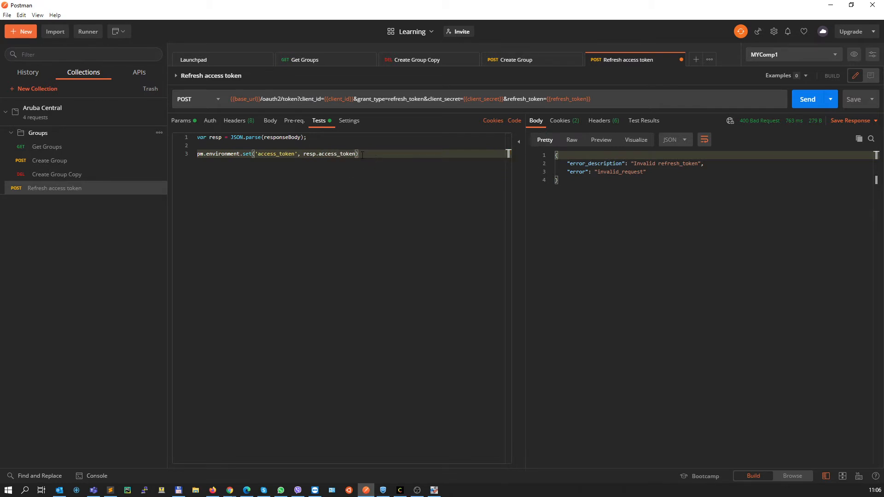
type(";")
key("Return")
Store the returned refresh token with pm.environment.set('refresh_token', resp.refresh_token); on line 4 of the Tests script, and save the request
type("pm")
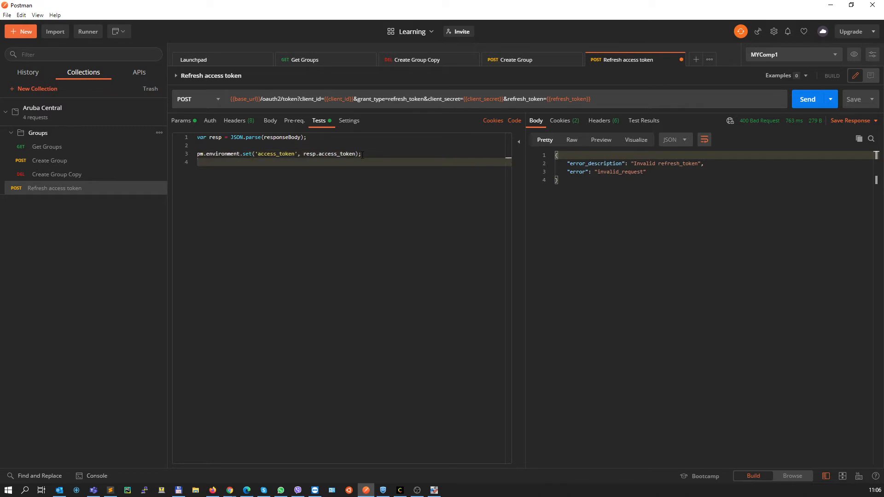
type(".e")
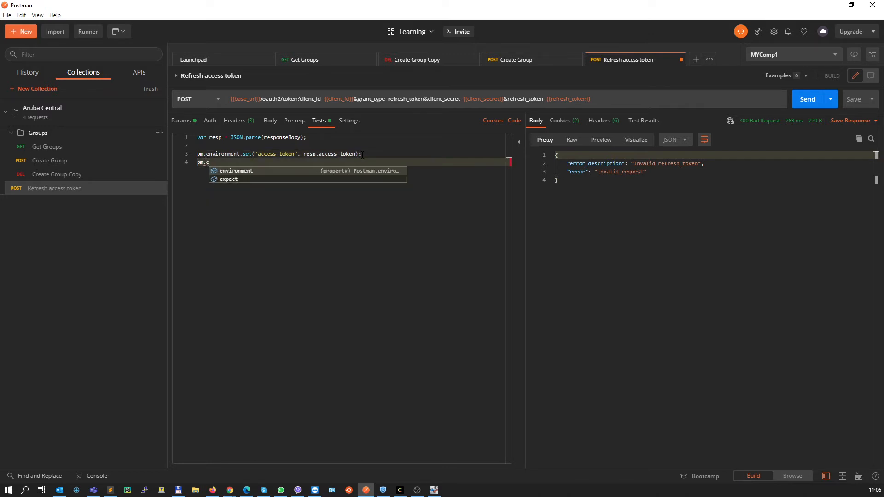
type("nvironment.set")
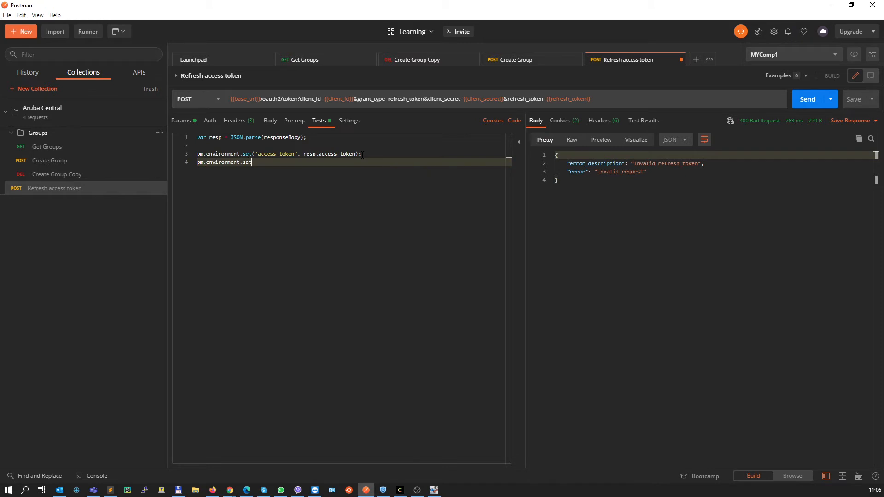
type("(")
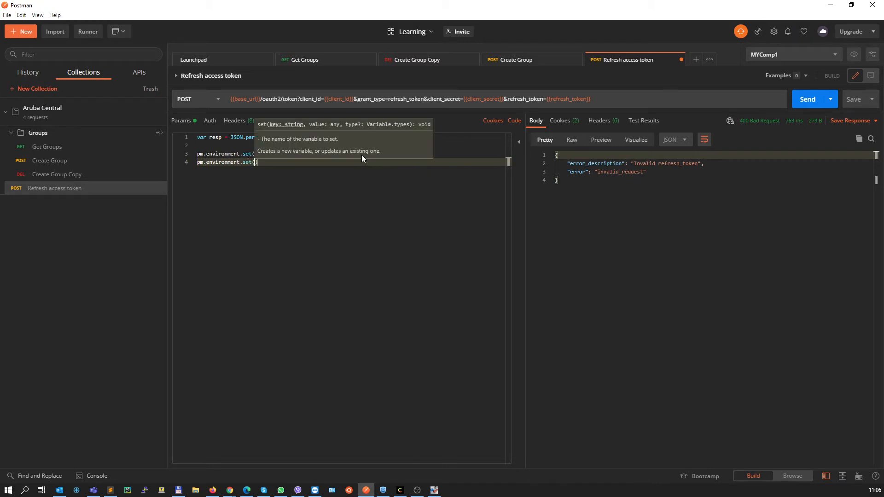
type("'refres")
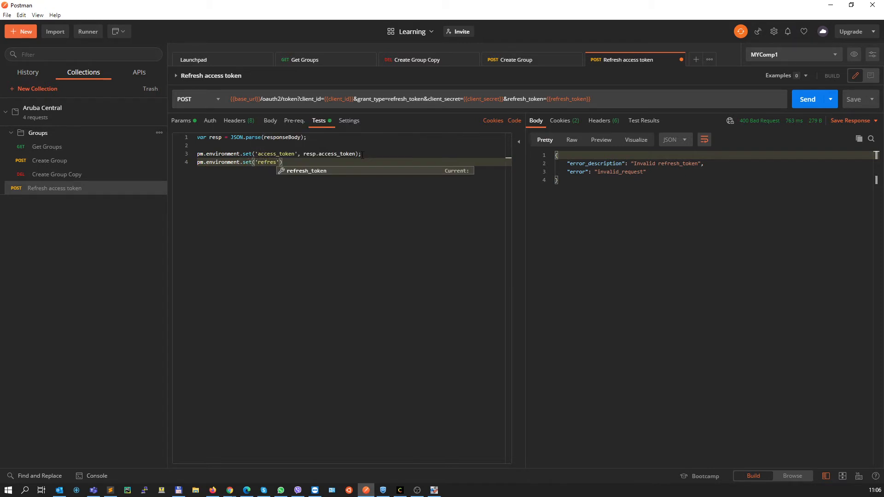
left_click(341, 171)
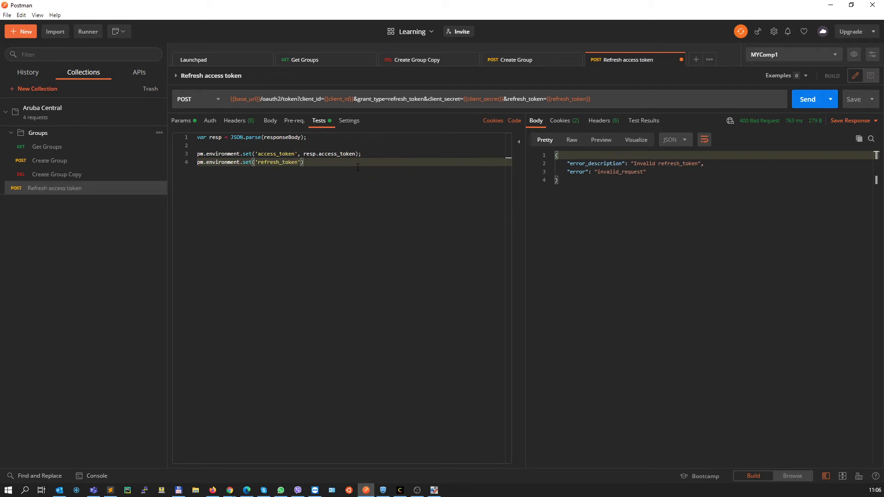
type(", r")
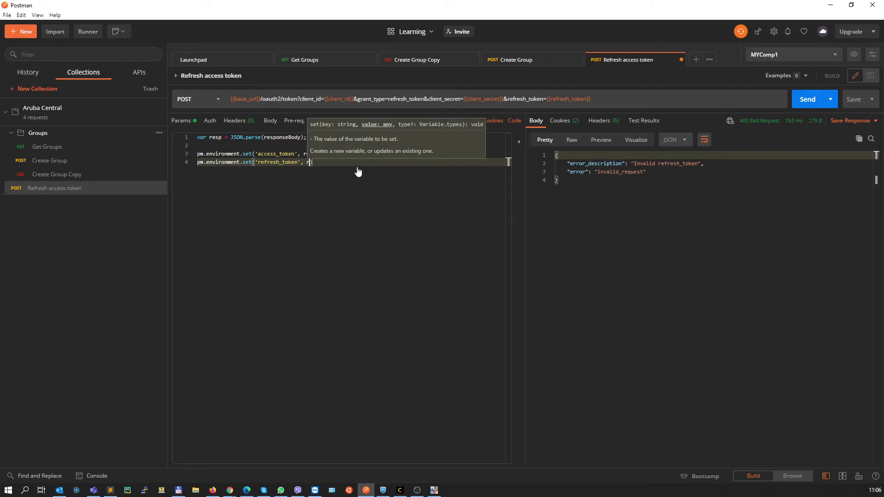
type("esp.")
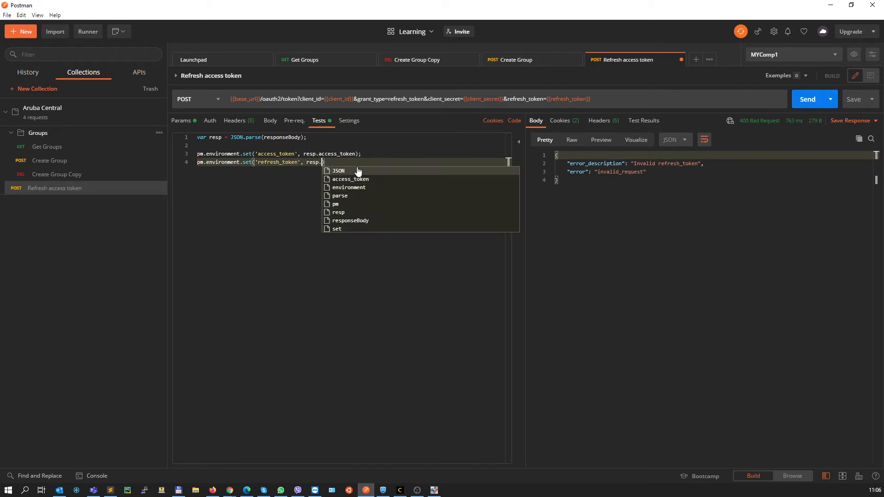
type("ref")
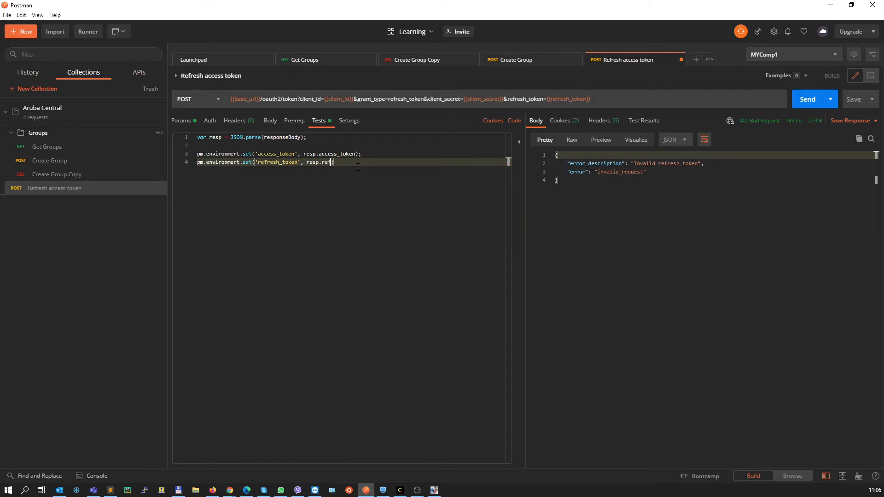
type("resh")
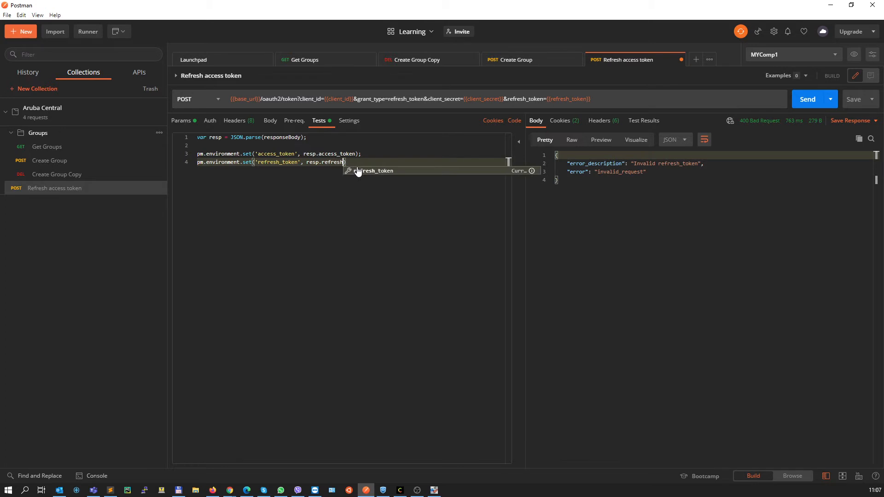
left_click(358, 171)
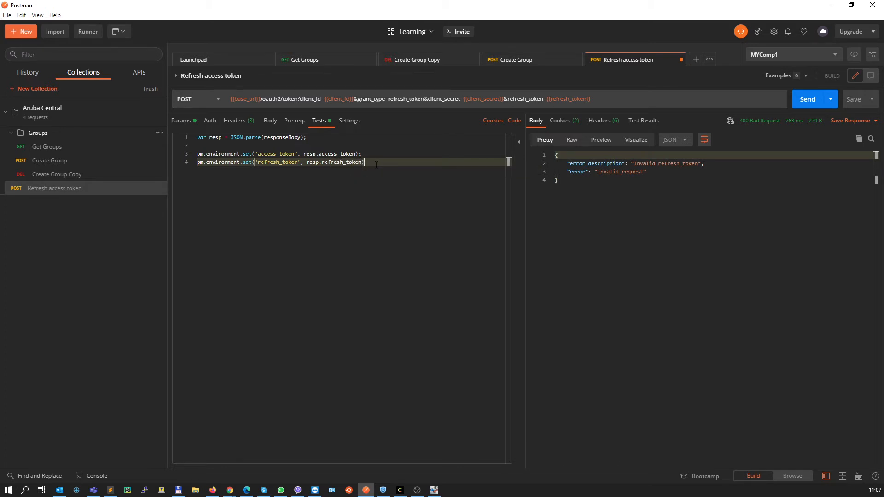
type(";")
left_click(606, 232)
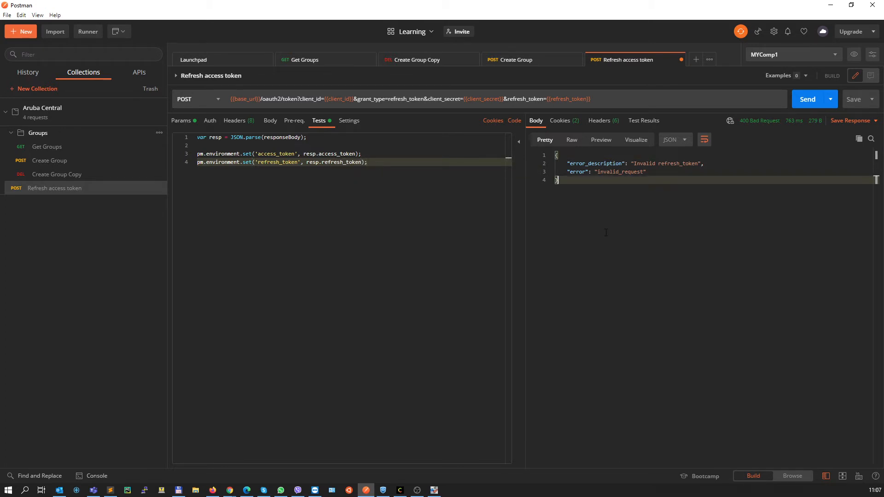
left_click(853, 101)
Open the MYComp1 variables for editing, and in Chrome download the token listed under System Apps & Tokens in Aruba Central's API Gateway
left_click(872, 54)
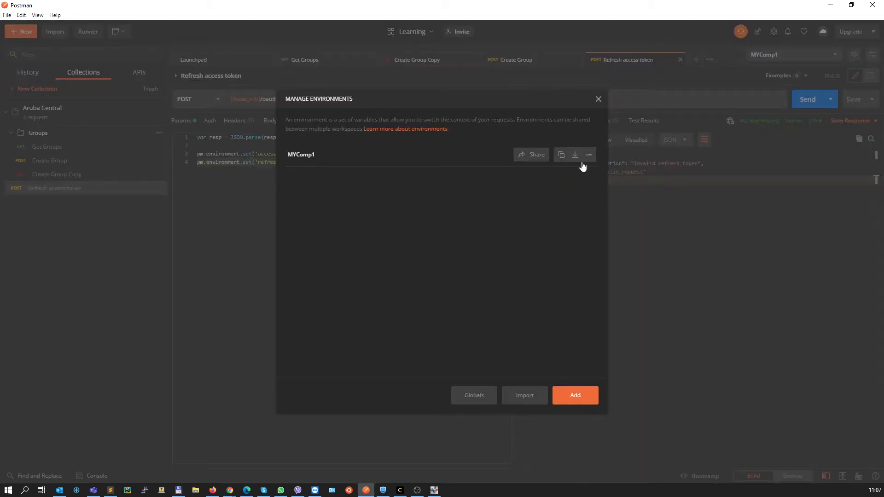
left_click(295, 156)
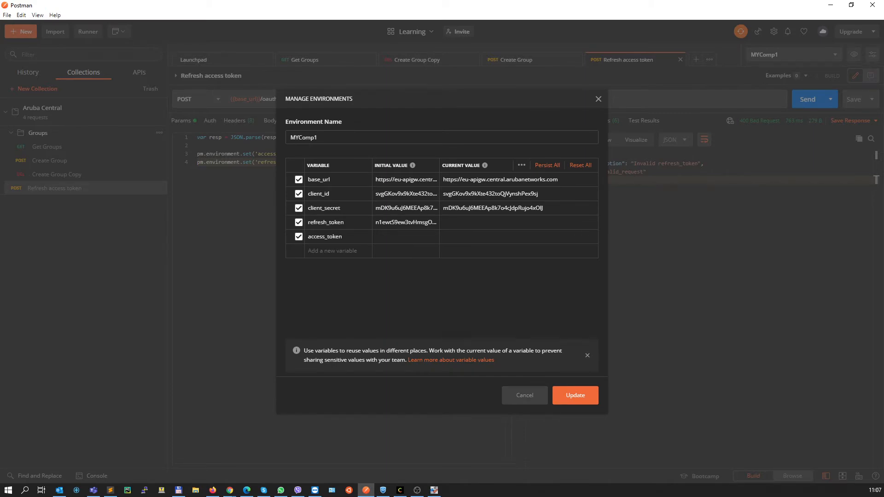
key("alt+Tab")
left_click(443, 346)
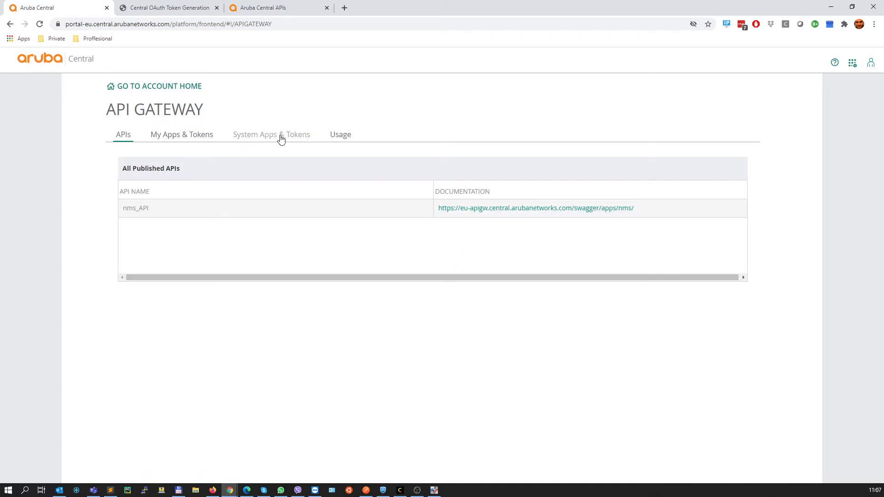
left_click(280, 139)
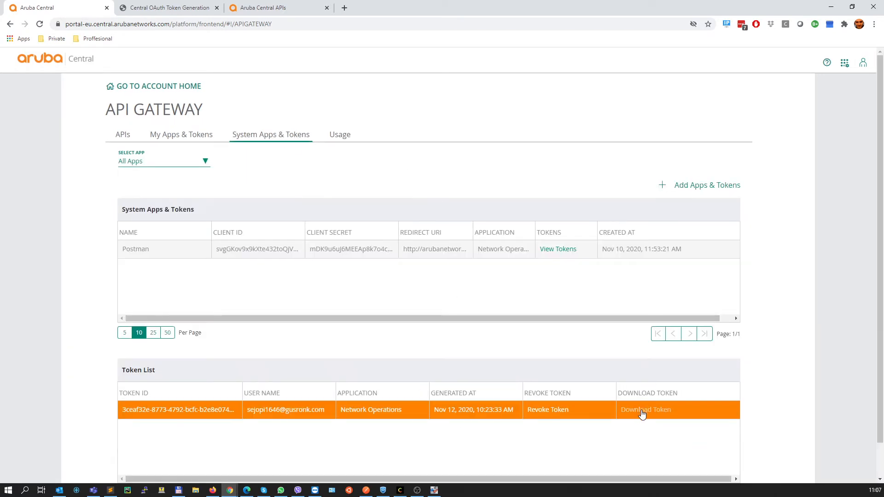
left_click(642, 414)
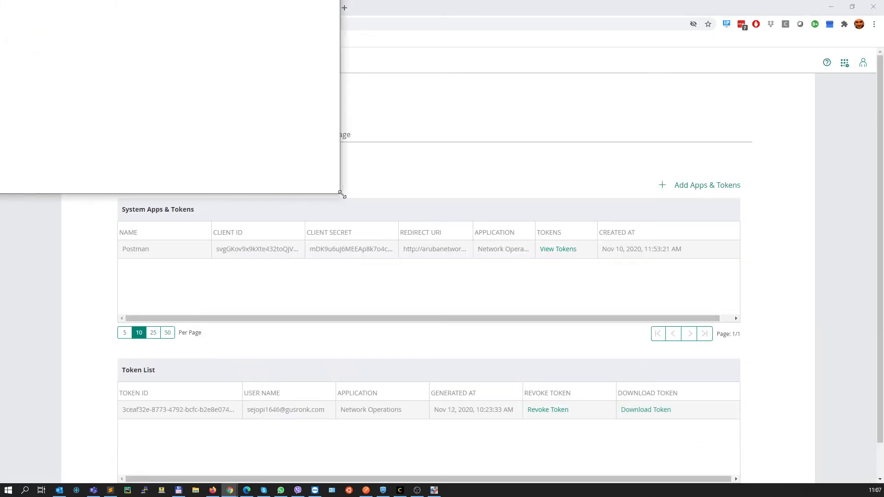
left_click_drag(339, 193, 199, 167)
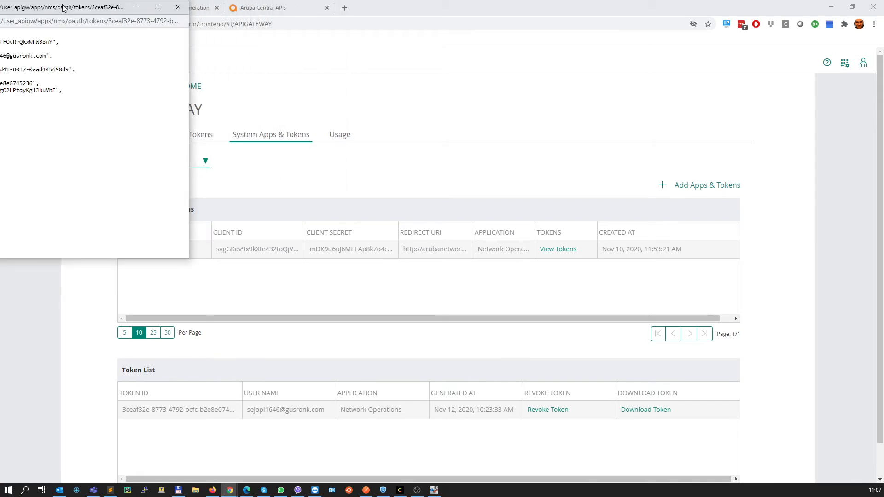
left_click_drag(67, 8, 385, 83)
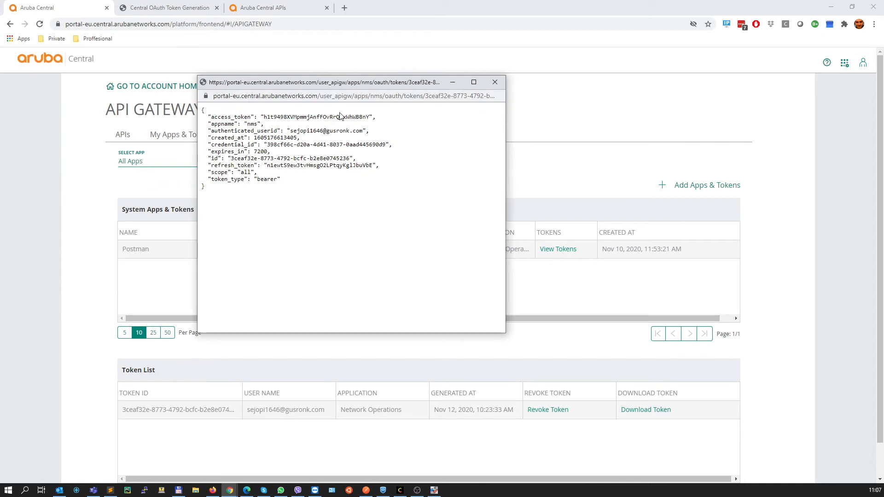
Copy the access token from the downloaded token details and paste it into Postman as refresh_token's current and initial values
double_click(322, 117)
key("ctrl+c")
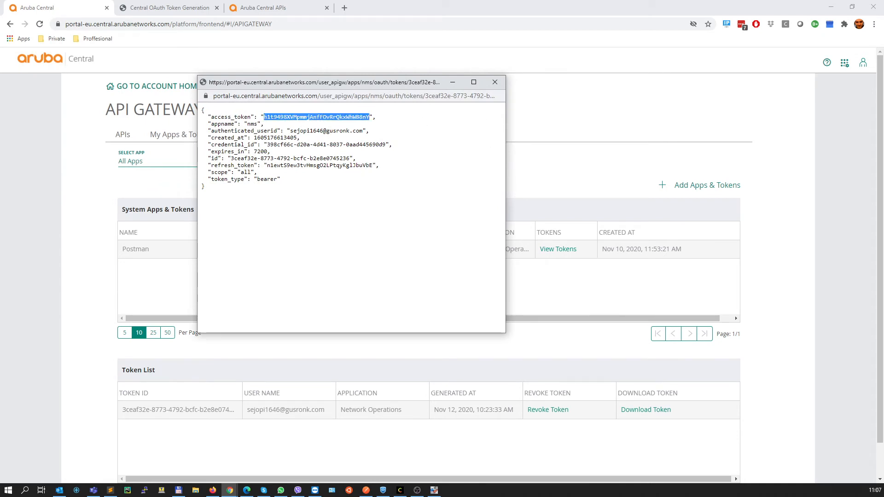
key("alt+Tab")
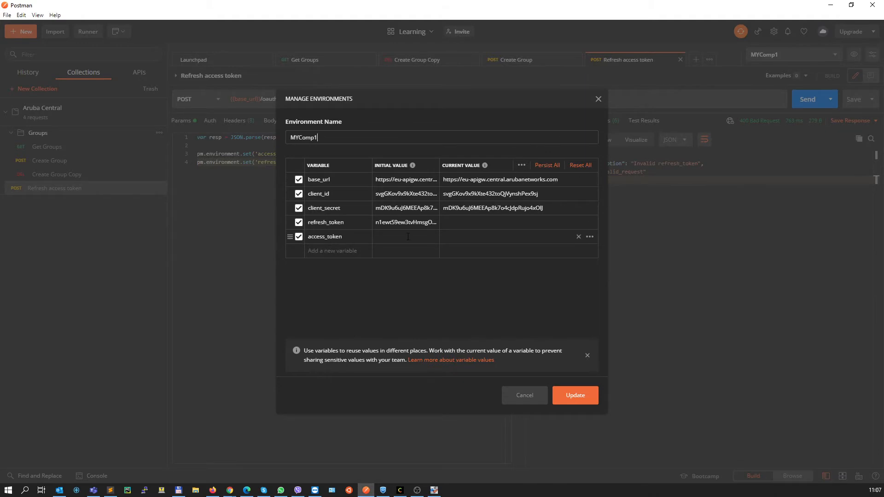
double_click(406, 222)
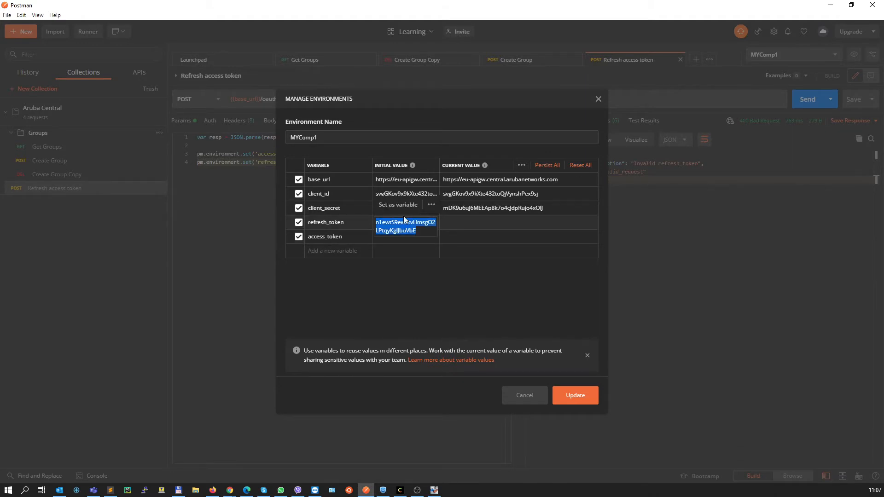
left_click(451, 223)
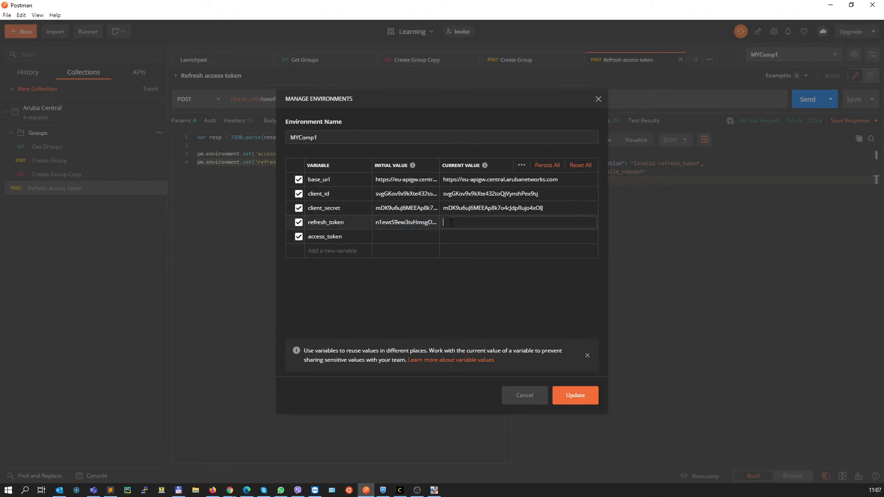
key("ctrl+v")
double_click(435, 223)
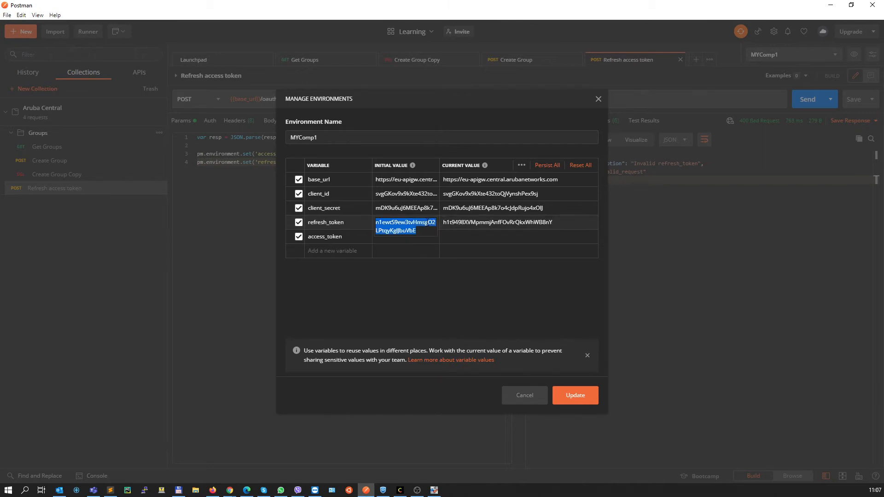
key("ctrl+v")
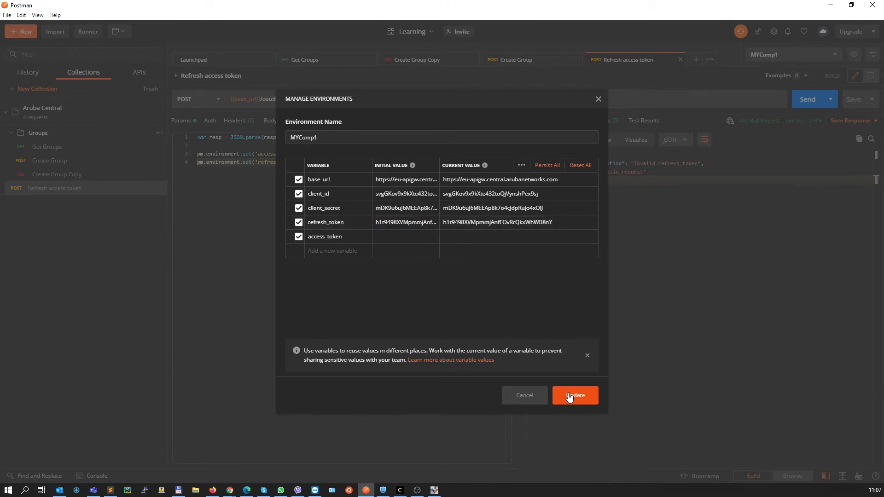
Save the MYComp1 environment update and send the Refresh access token request
left_click(572, 395)
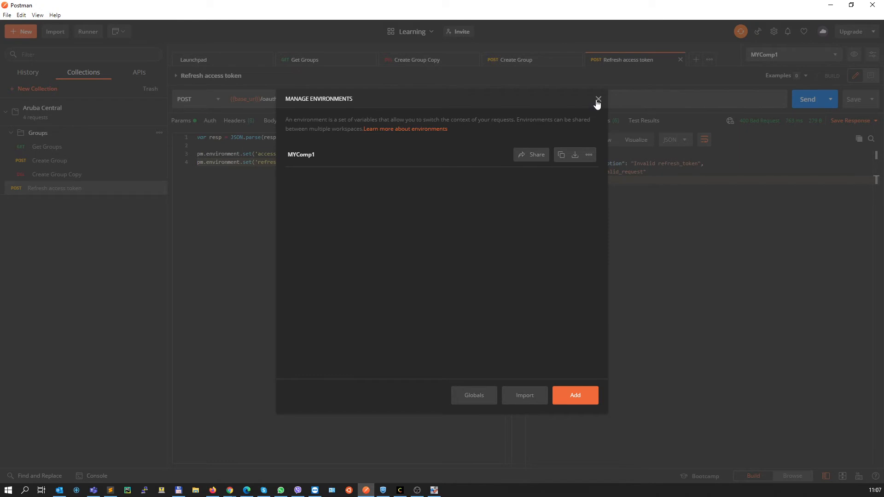
left_click(598, 99)
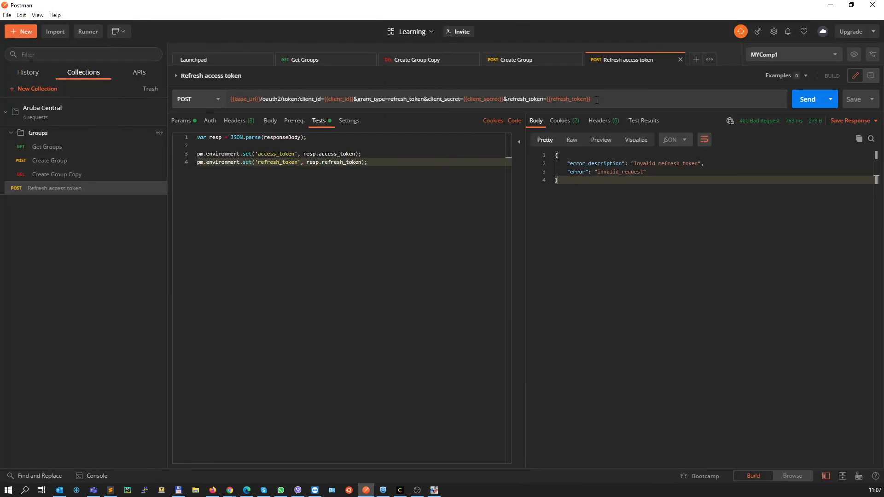
left_click(807, 100)
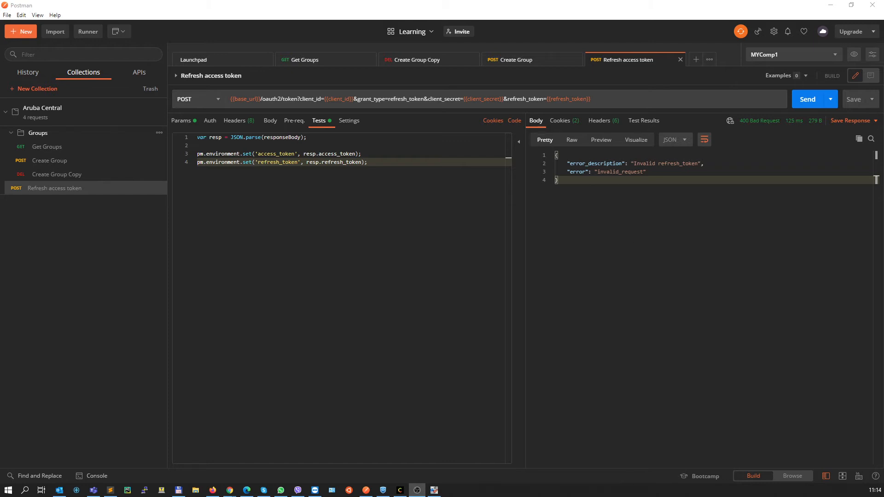
Copy the refresh token from Chrome's token details and paste it as refresh_token's current value in Postman's MYComp1 environment
key("alt+Tab")
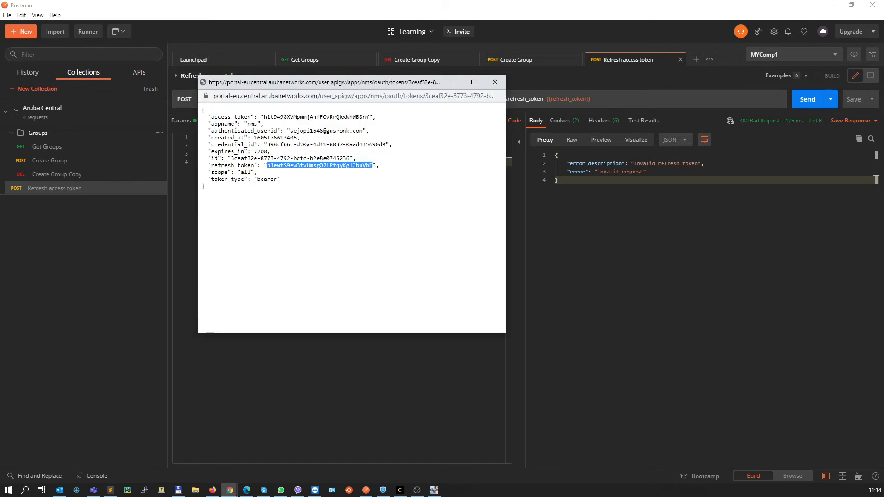
double_click(290, 117)
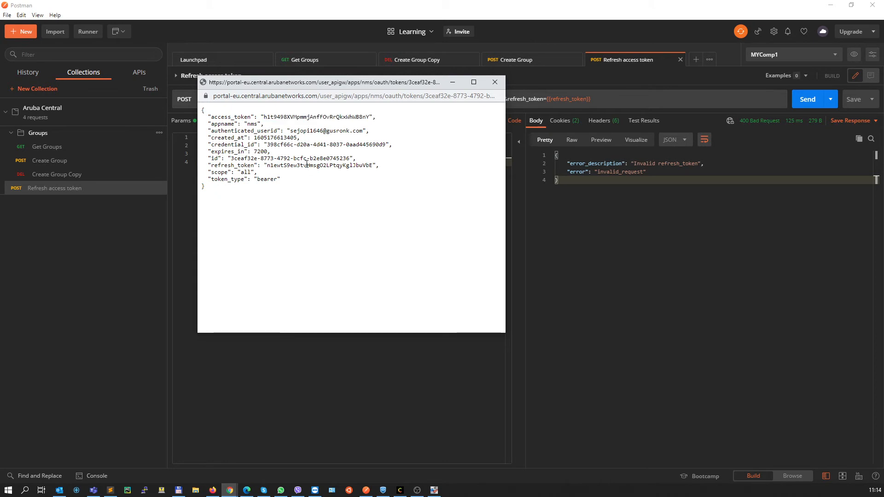
double_click(306, 165)
key("alt+Tab")
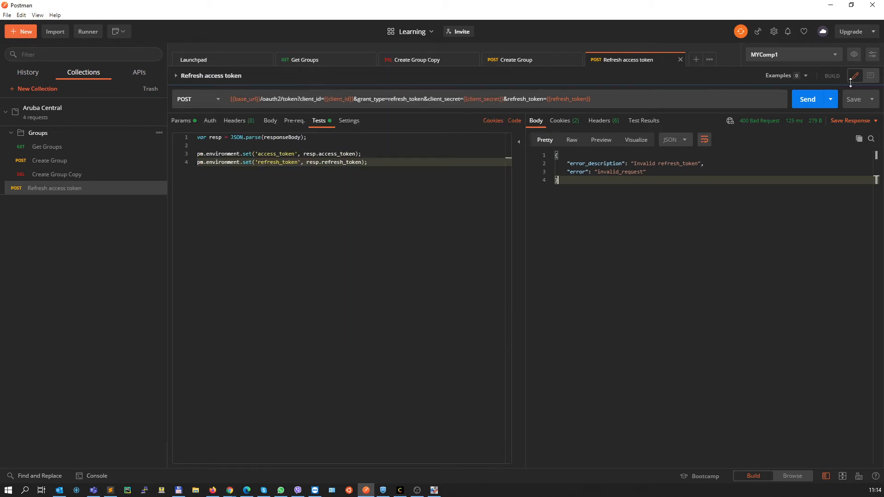
left_click(854, 54)
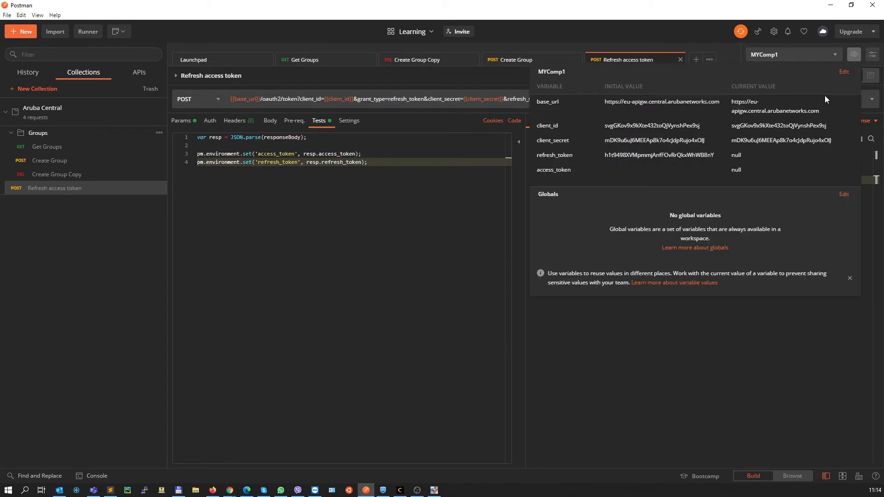
left_click(746, 154)
key("ctrl+v")
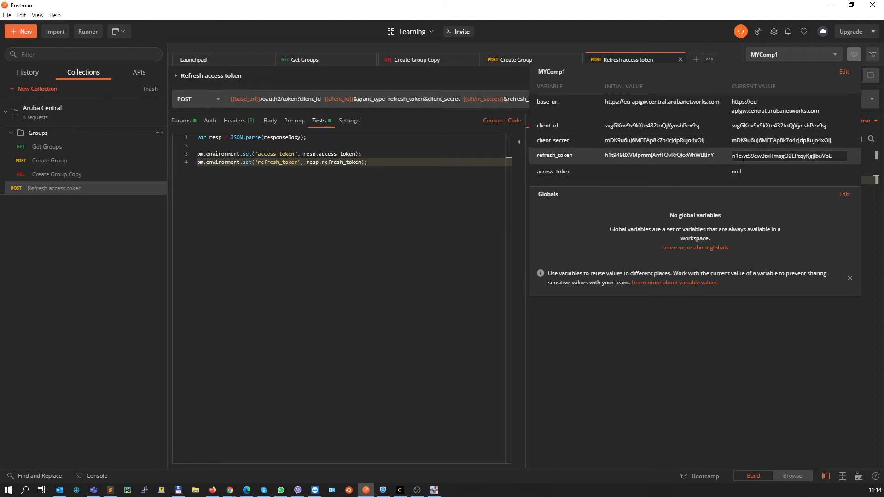
left_click(802, 165)
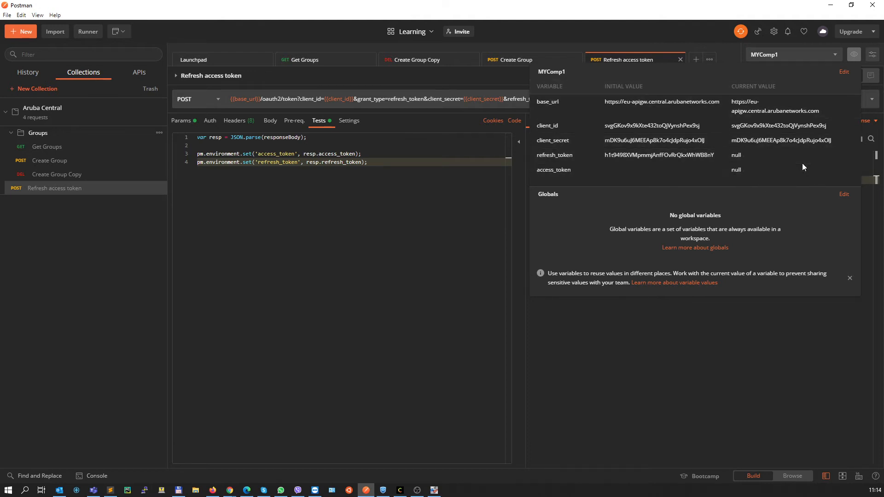
left_click(854, 55)
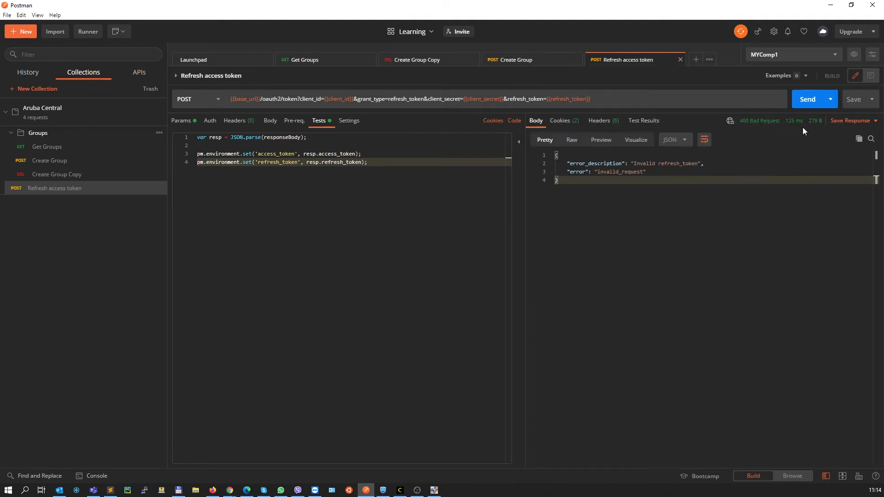
Send the Refresh access token request repeatedly and check the stored tokens in the MYComp1 environment variables
left_click(812, 99)
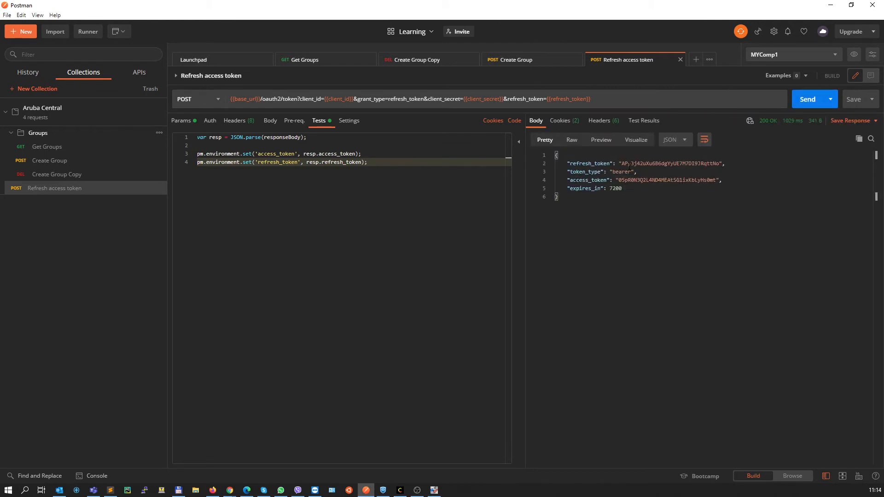
left_click(854, 55)
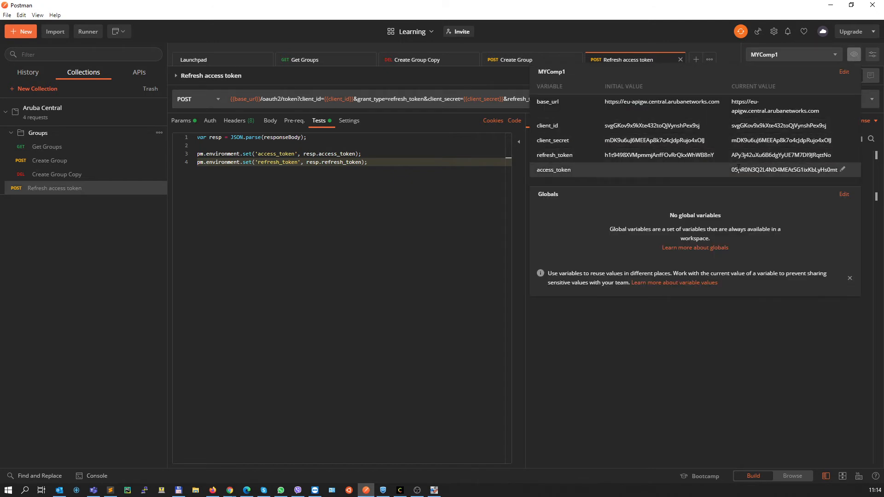
left_click(461, 203)
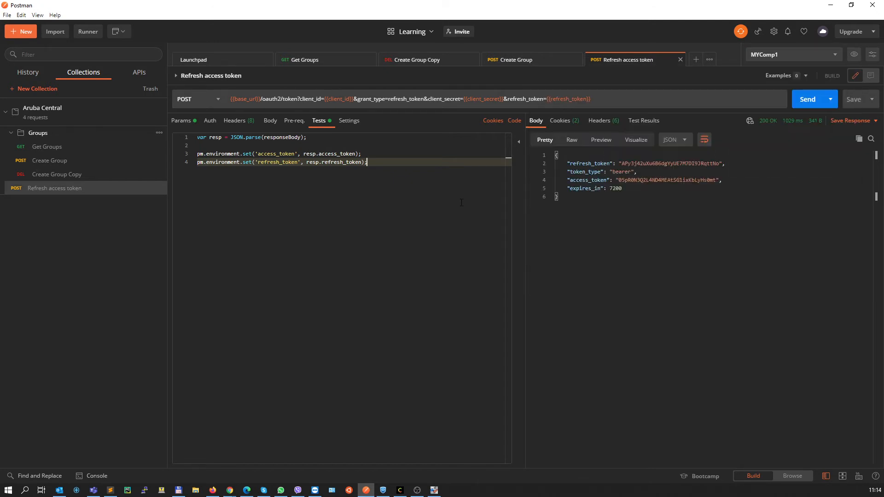
left_click(812, 107)
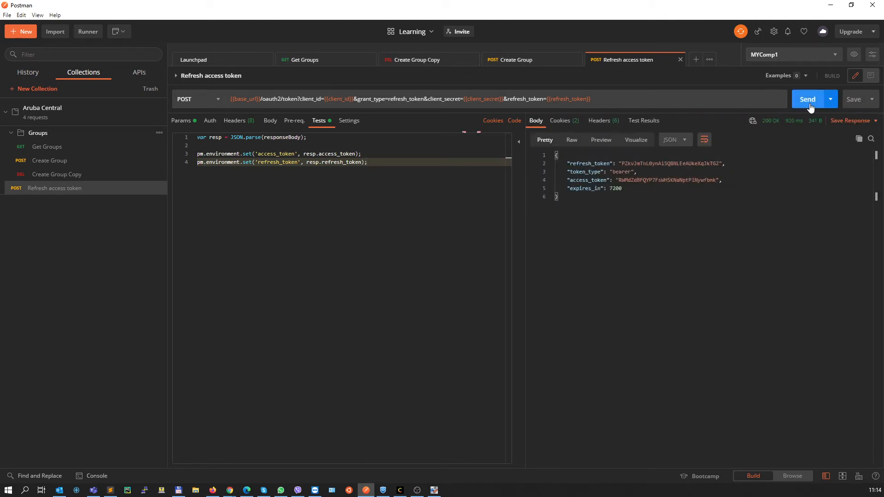
left_click(811, 107)
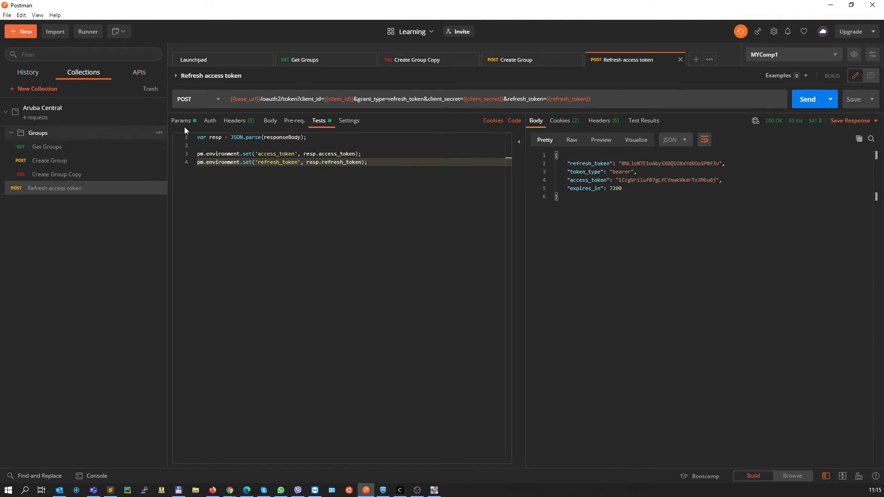
Set the Groups folder's bearer token to {{access_token}}, update the folder, and test it by sending the Get Groups request
left_click(159, 133)
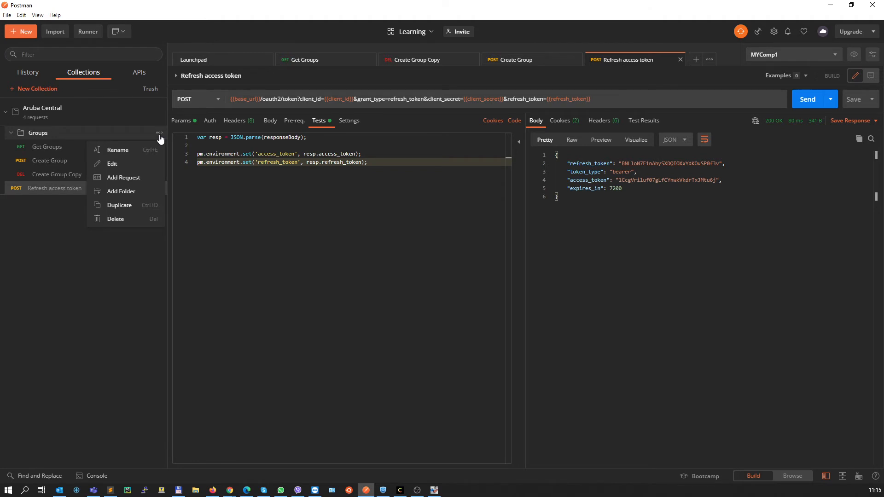
left_click(112, 164)
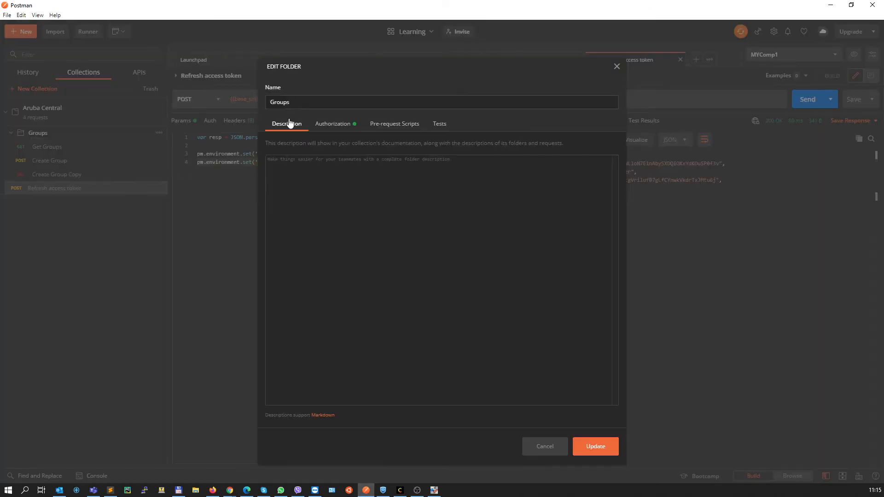
left_click(326, 124)
double_click(512, 209)
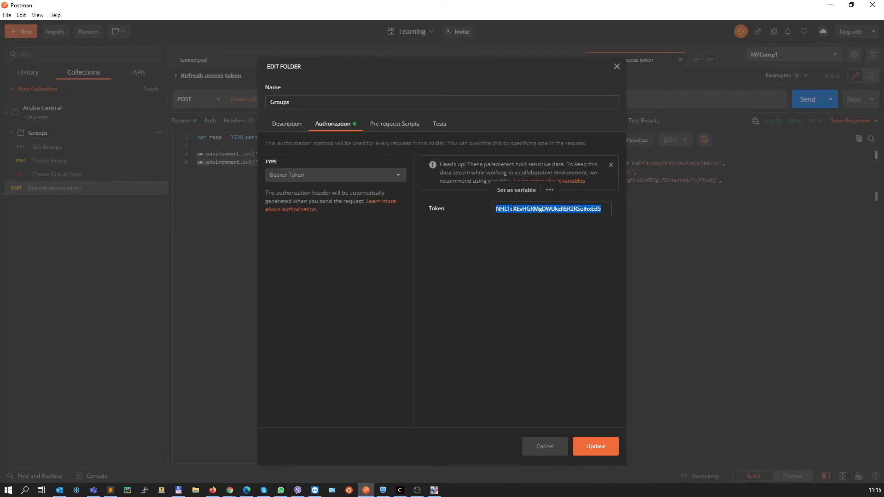
key("BackSpace")
type("{{acce")
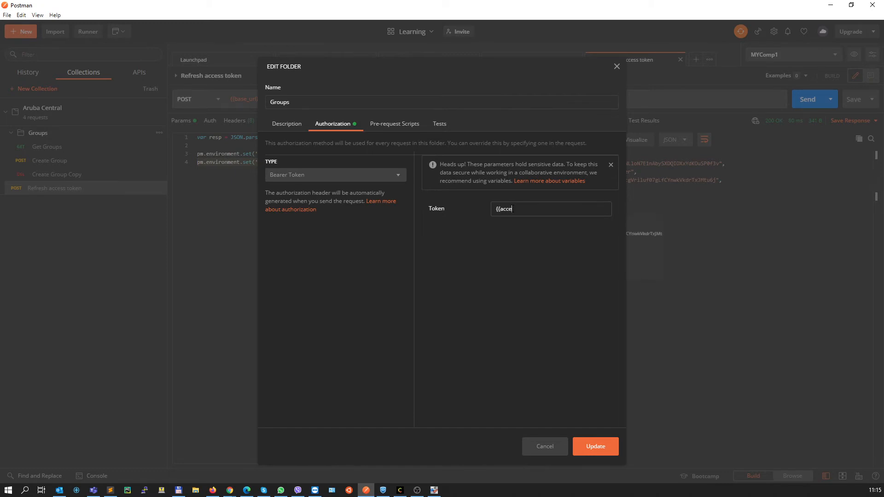
type("ss_token}}")
left_click(596, 446)
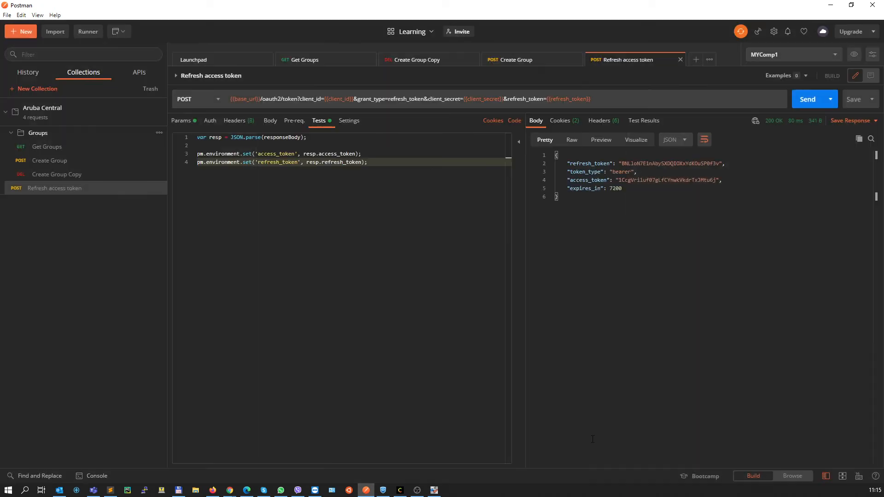
left_click(46, 147)
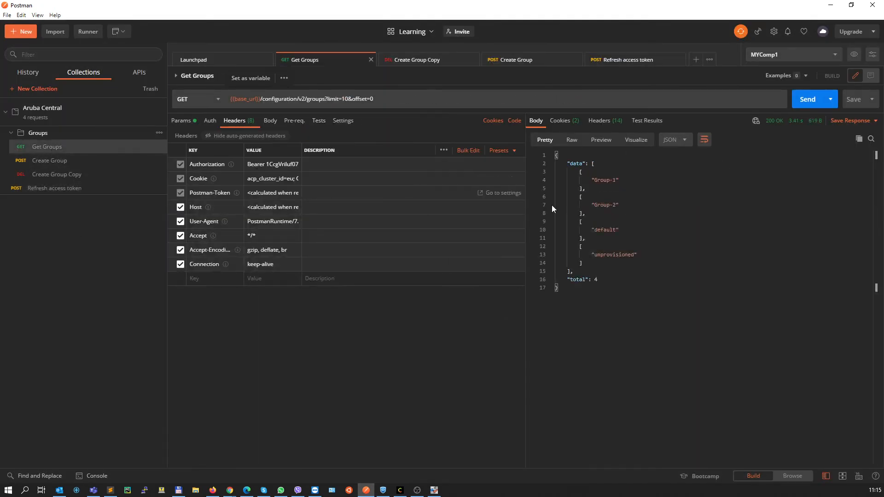
left_click(809, 98)
In Chrome, generate a Network Operations token named "other token" in Aruba Central's API Gateway and view that app's tokens
key("alt+Tab")
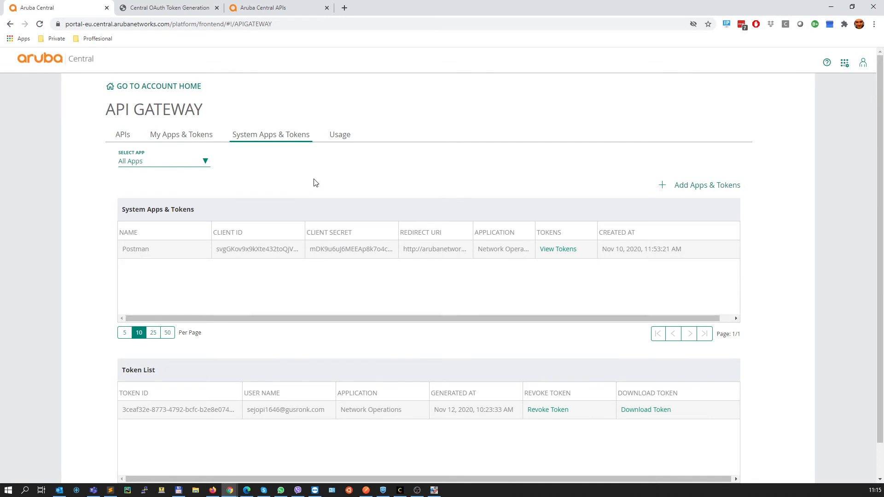
left_click(269, 10)
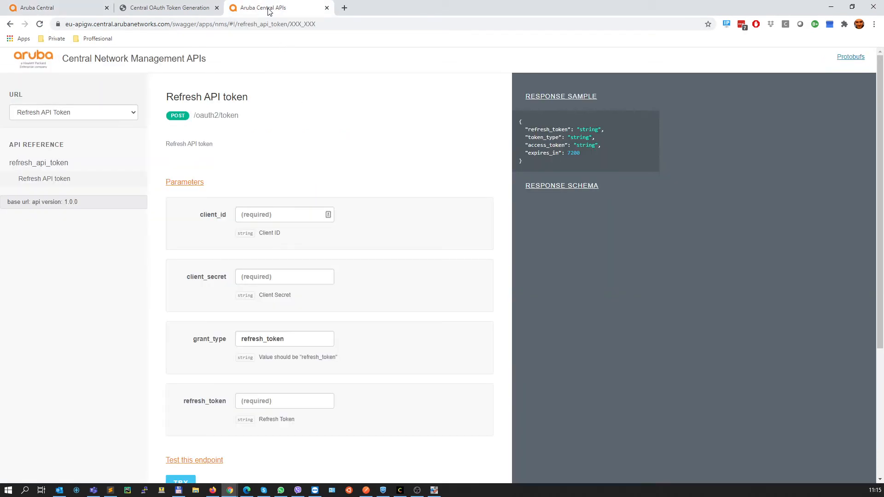
left_click(76, 9)
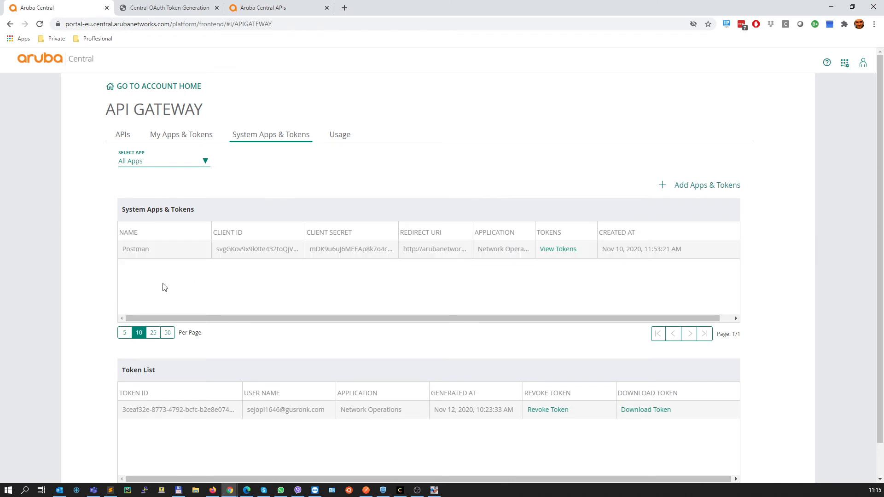
left_click(712, 186)
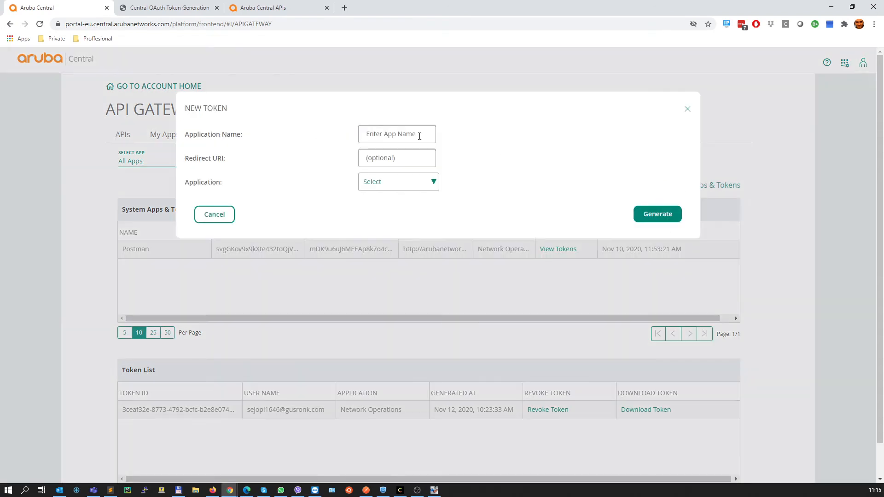
type("other token")
left_click(430, 188)
left_click(399, 204)
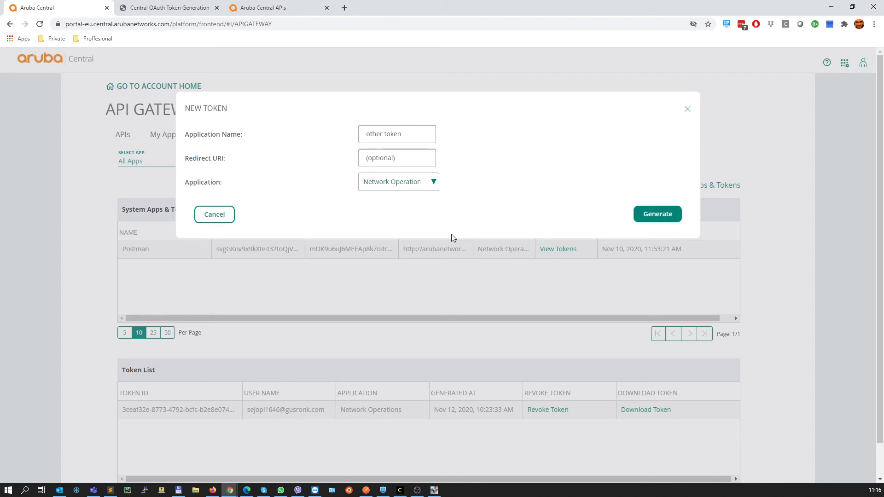
key("Escape")
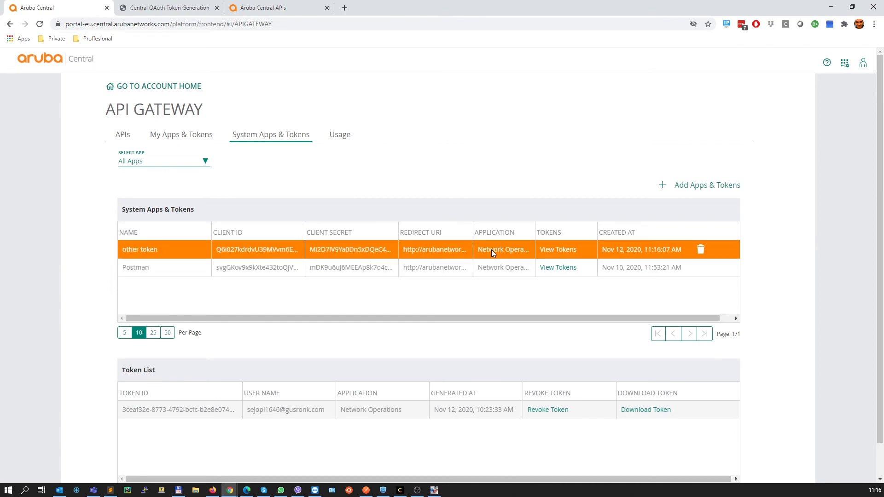
left_click(578, 250)
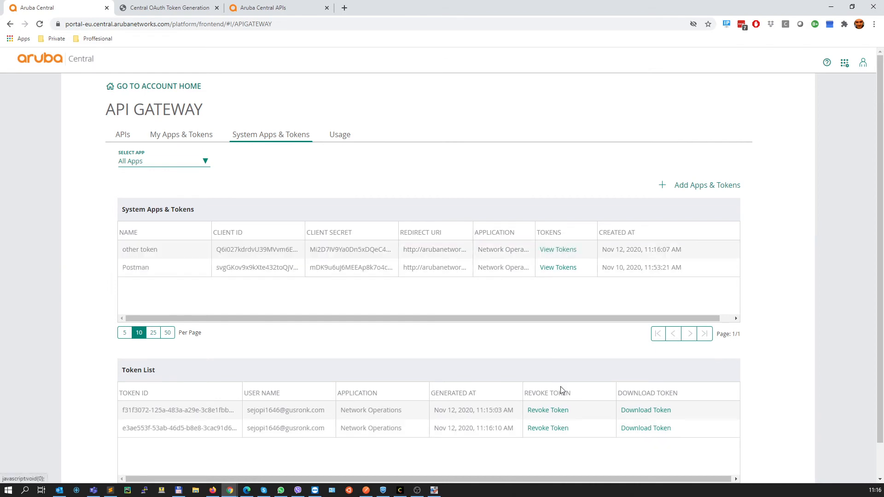
left_click(558, 249)
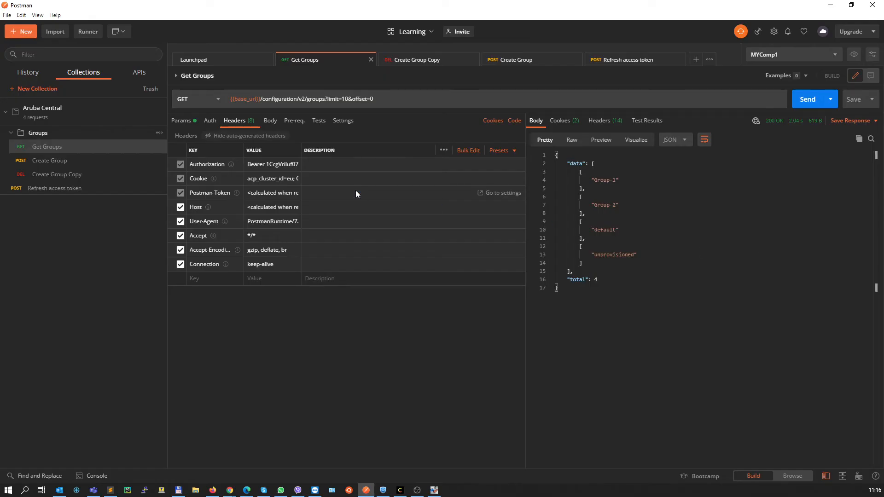
In Postman, send the Refresh access token request again and compare the returned tokens with the MYComp1 environment variables
left_click(45, 188)
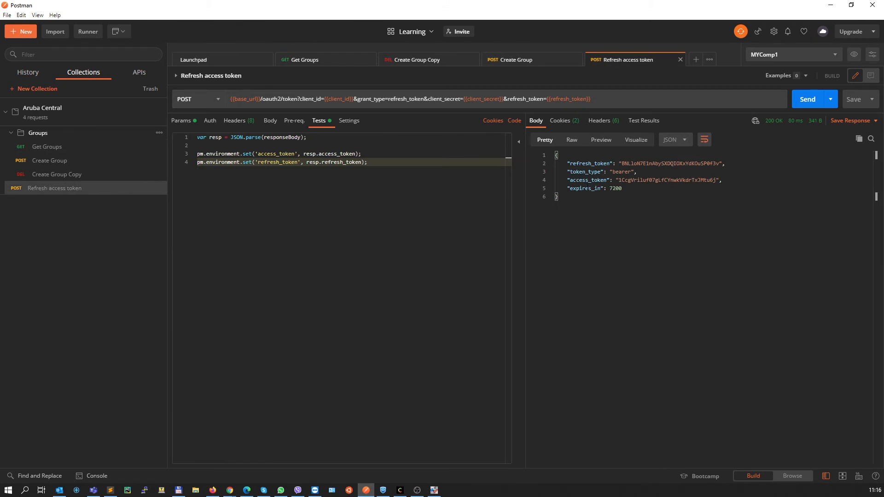
left_click(804, 99)
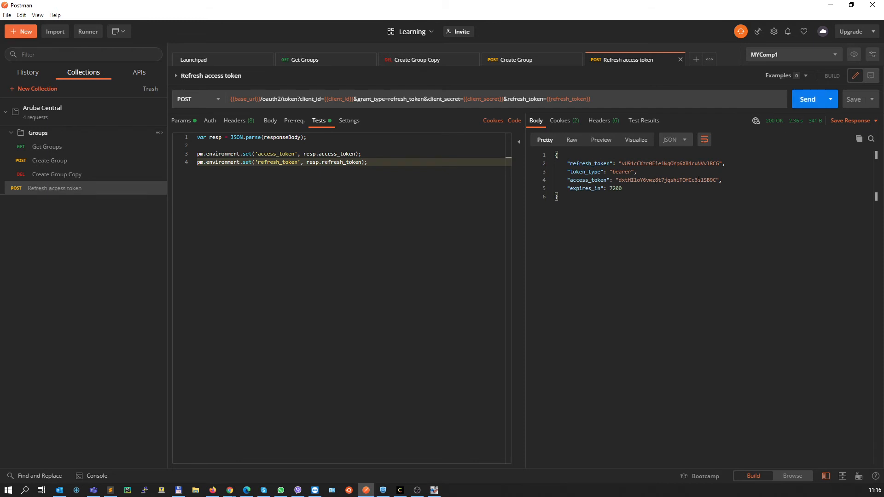
left_click(855, 56)
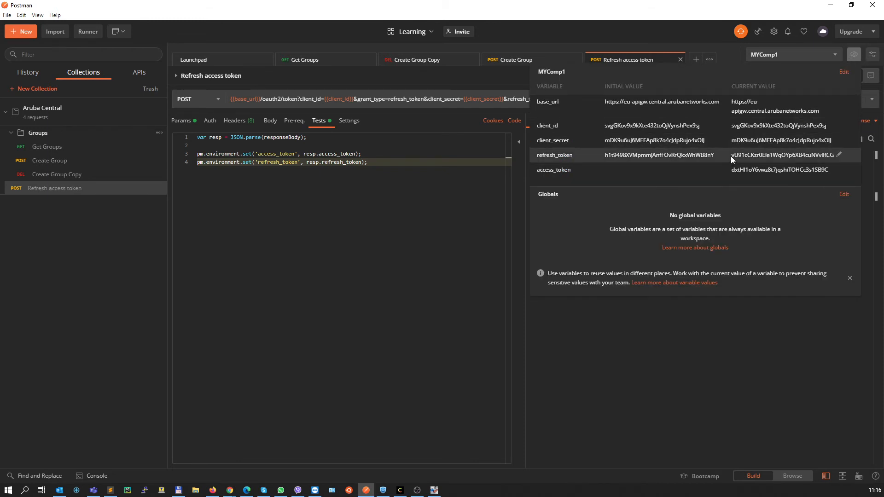
left_click(486, 211)
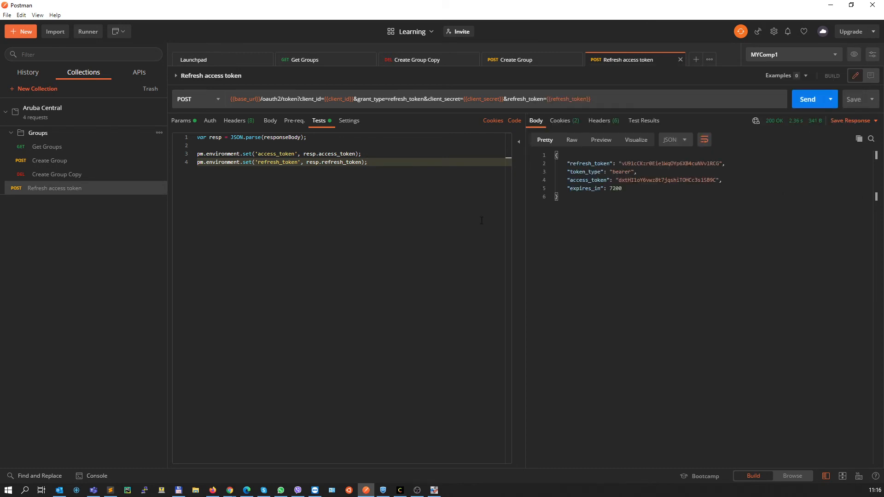
Send the Create Group request from the Groups folder
left_click(43, 147)
left_click(43, 160)
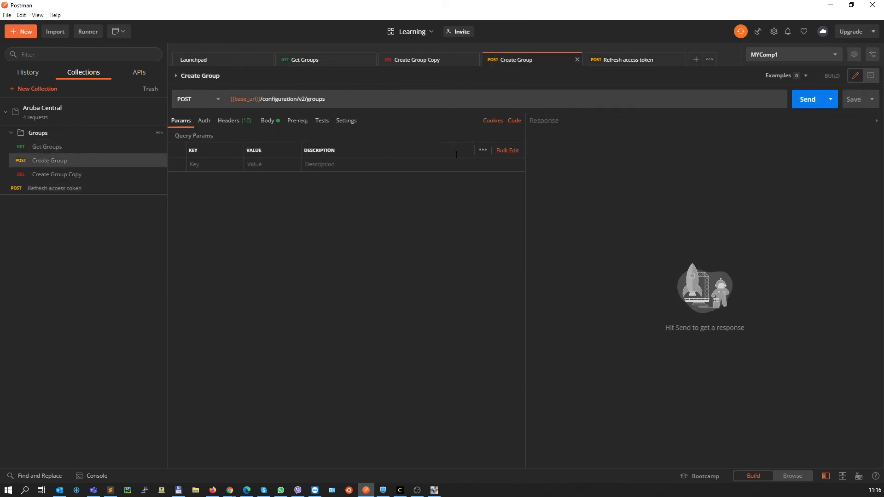
left_click(806, 100)
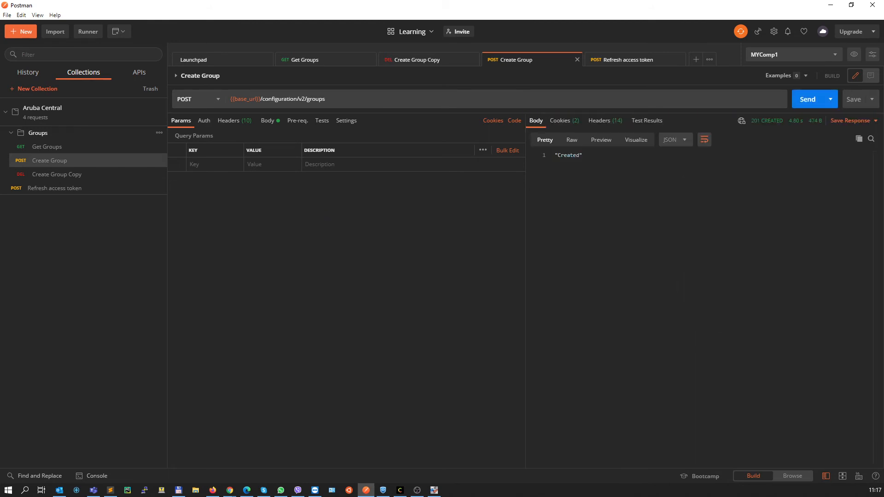
In Chrome, launch Network Operations from Aruba Central's Account Home, dismiss the welcome message, and check the group list
left_click(230, 490)
scroll(161, 104, "up", 1)
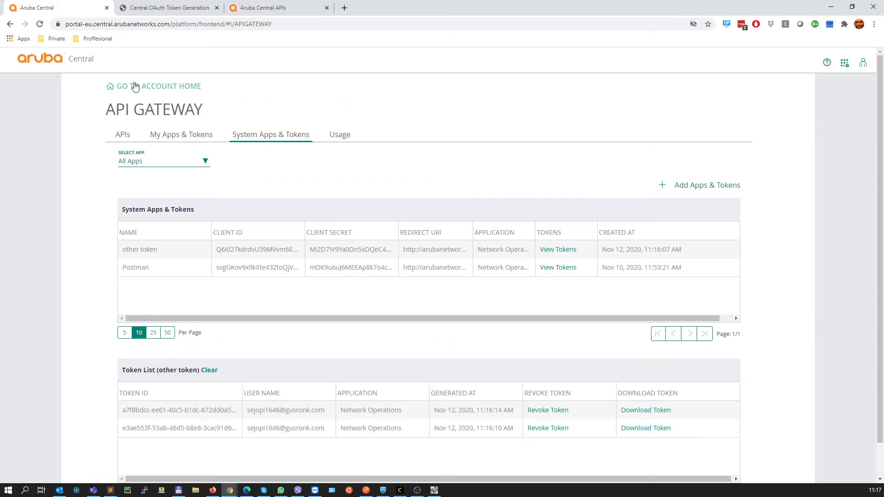
left_click(135, 87)
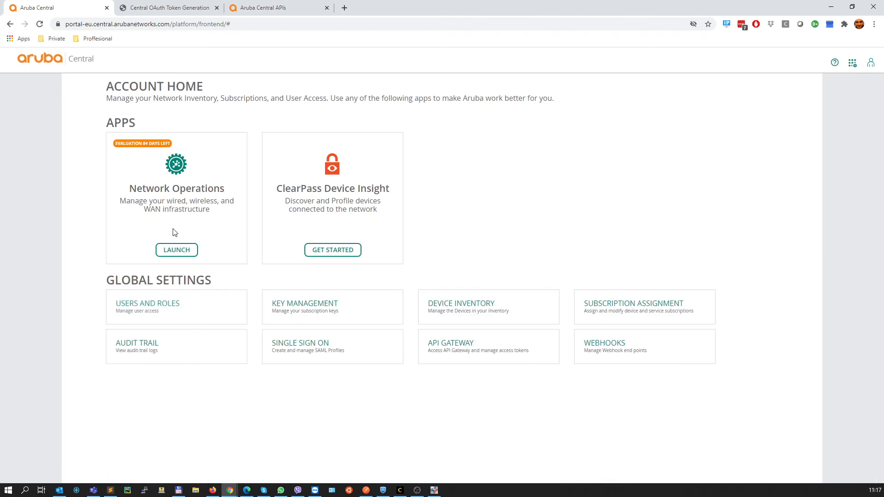
left_click(169, 250)
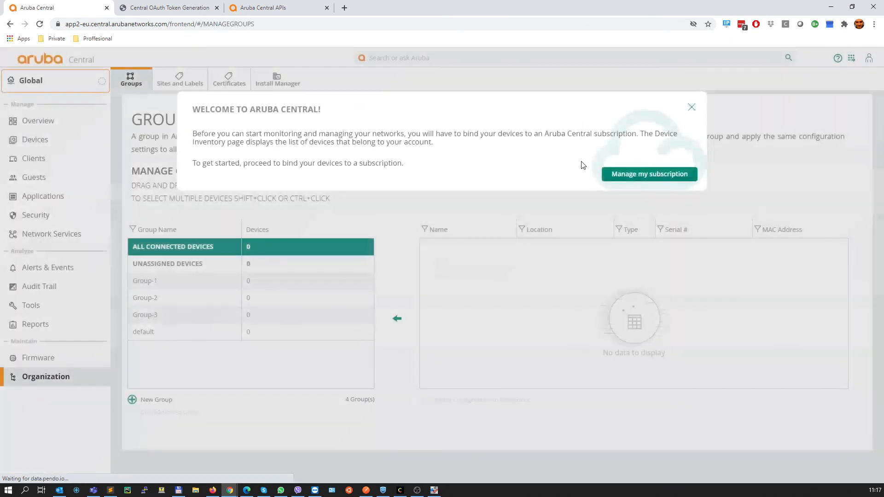
left_click(691, 108)
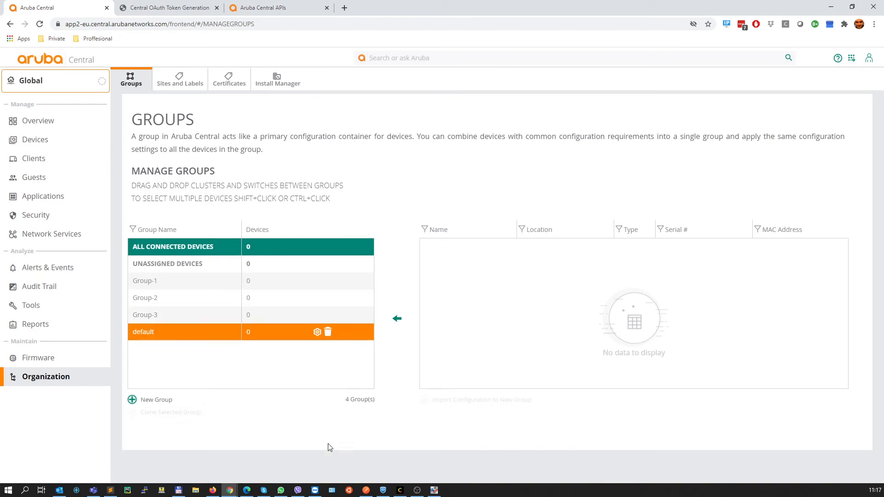
In Postman, send the Create Group Copy DELETE request to remove Group-3
key("alt+Tab")
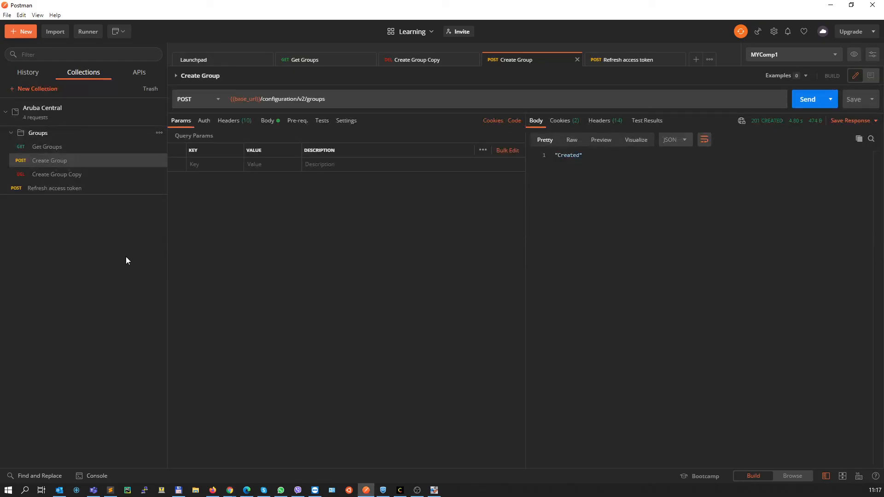
left_click(65, 177)
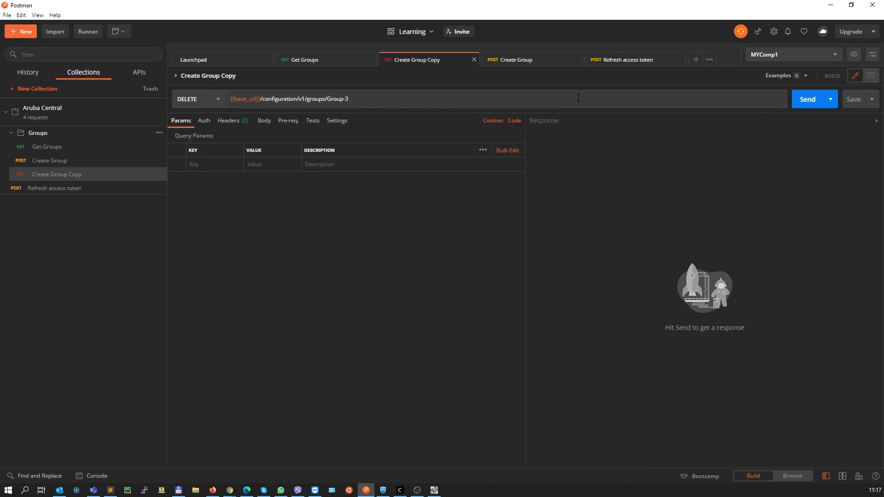
left_click(807, 99)
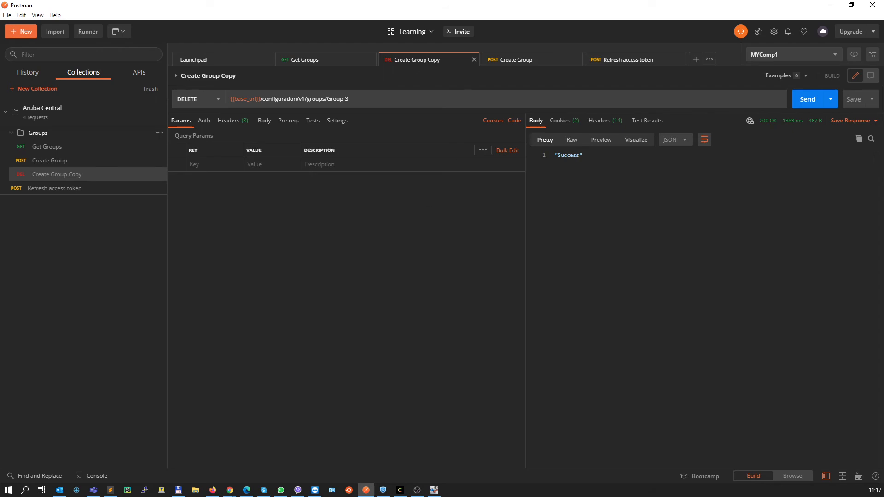
Reload the Groups page in Chrome, dismiss the welcome message, and check the list for Group-3
key("alt+Tab")
key("F5")
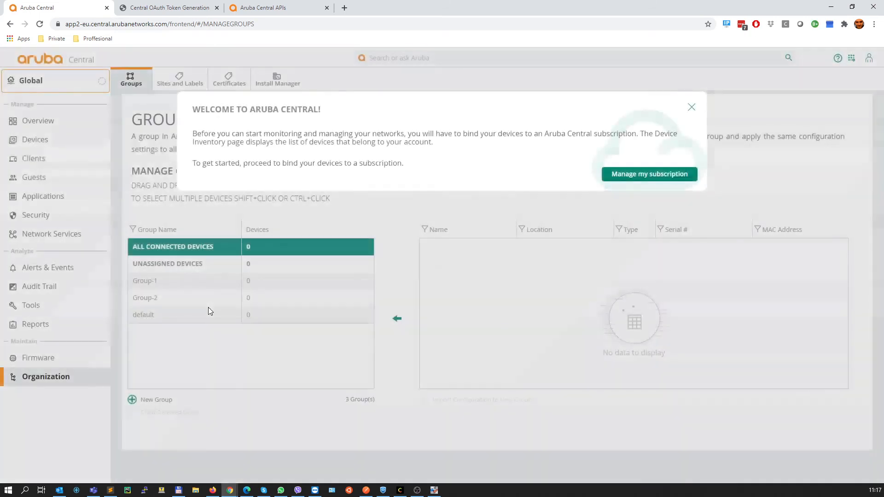
left_click(691, 111)
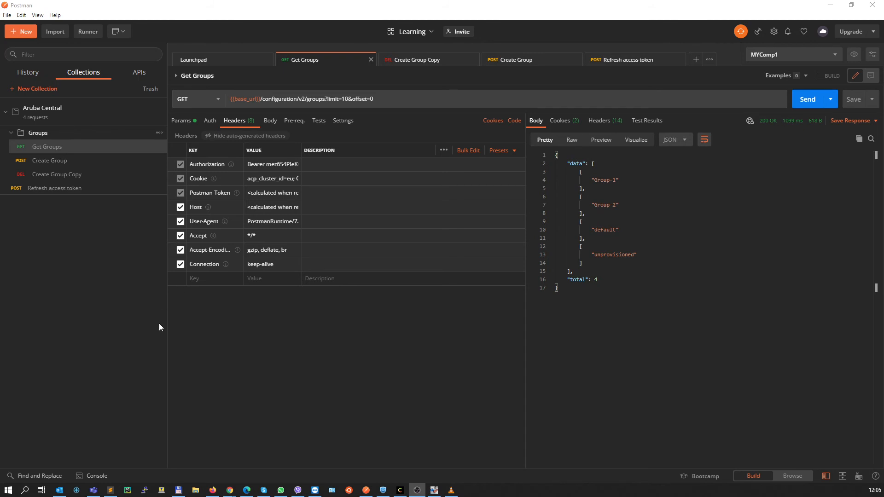
Review the Groups folder's authorization settings and close them without saving
left_click(159, 134)
left_click(111, 165)
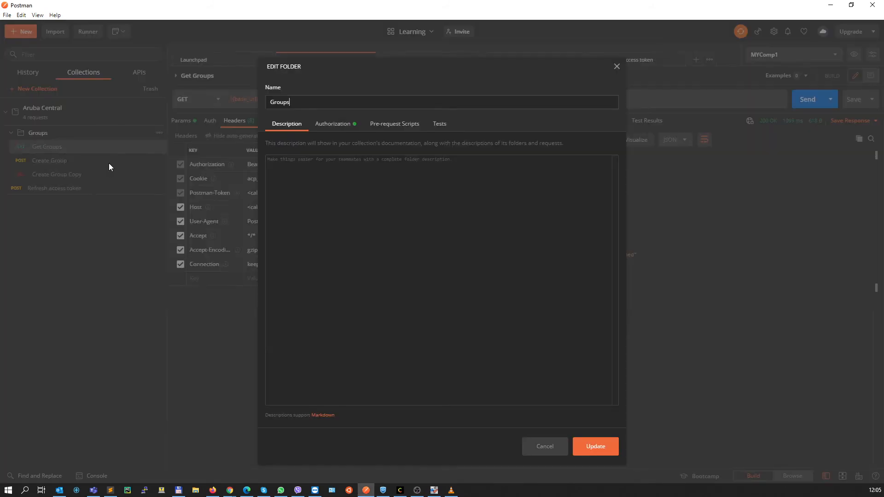
left_click(334, 127)
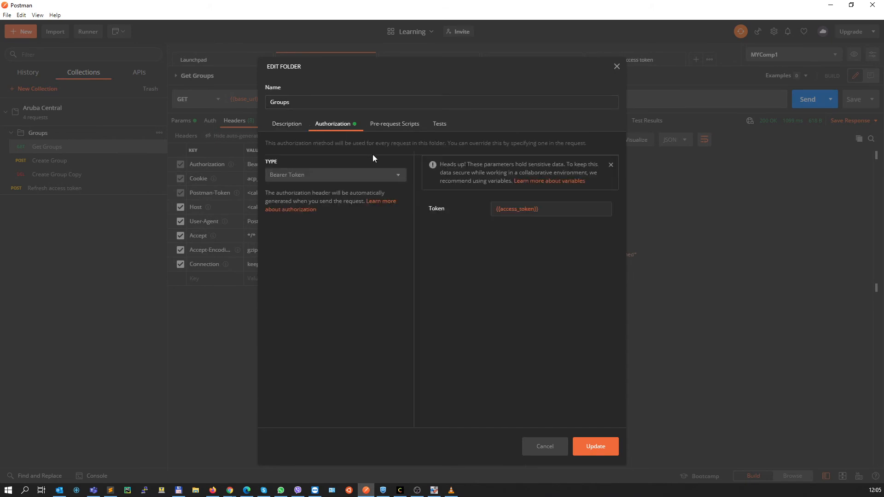
left_click(544, 446)
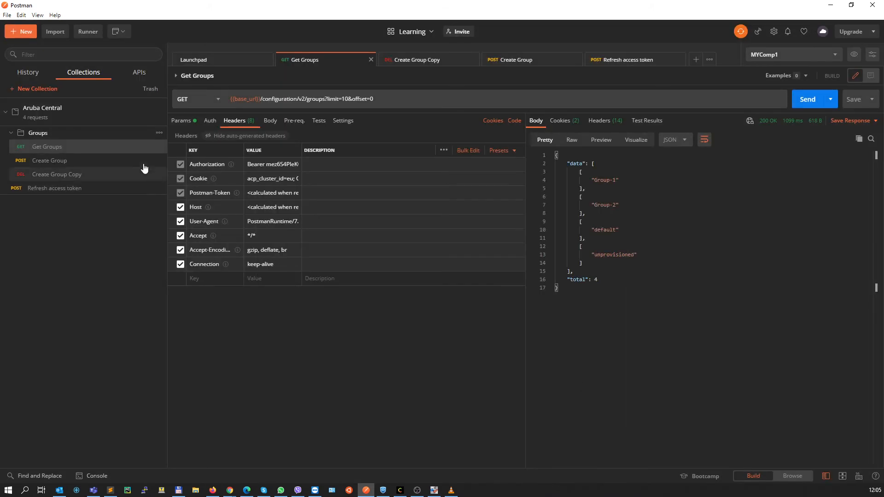
Set the Groups folder's authorization type to Inherit auth from parent and save the folder
left_click(159, 135)
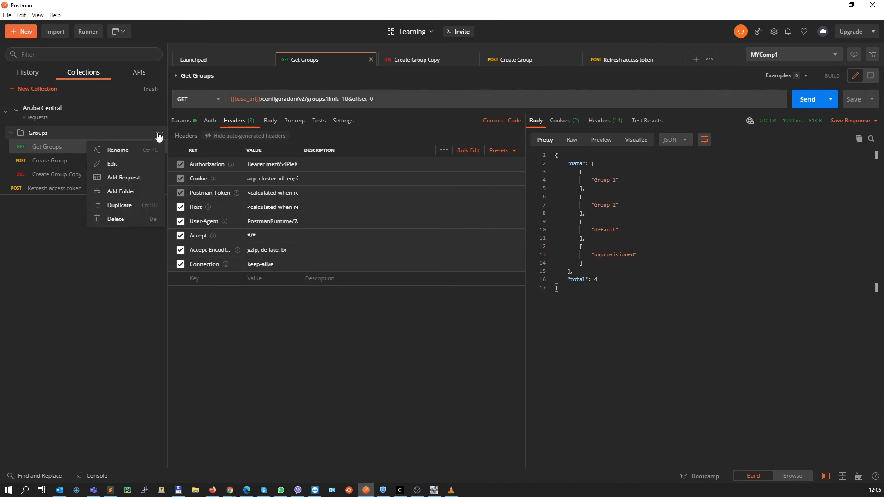
left_click(113, 164)
left_click(332, 124)
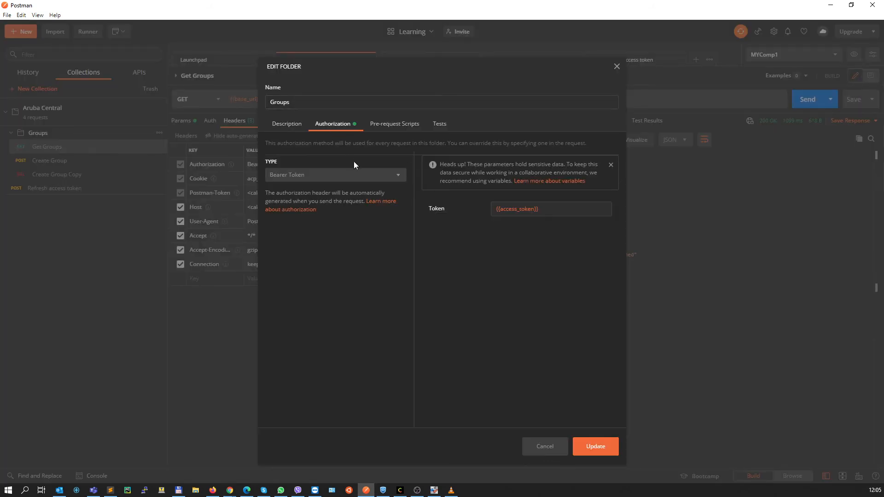
left_click(398, 175)
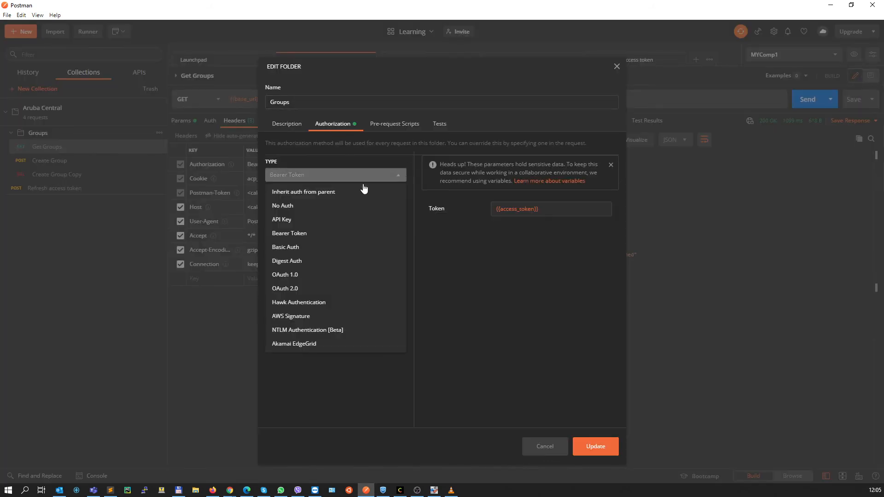
left_click(293, 192)
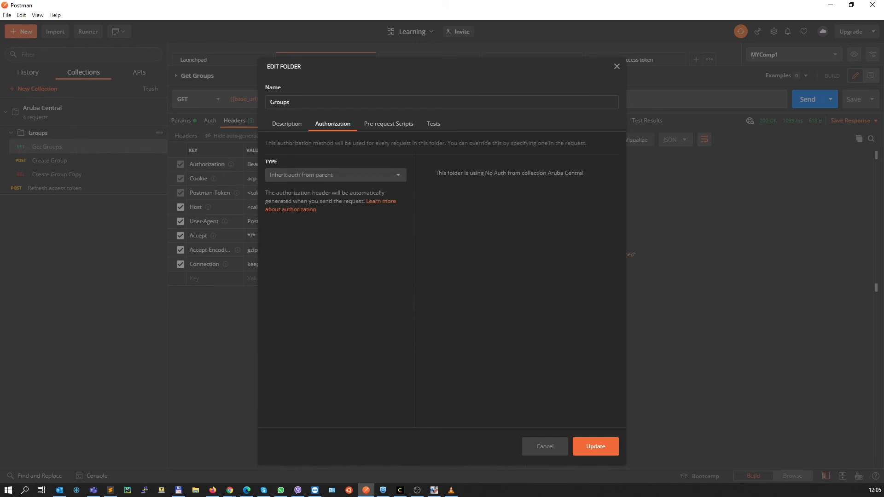
left_click(597, 445)
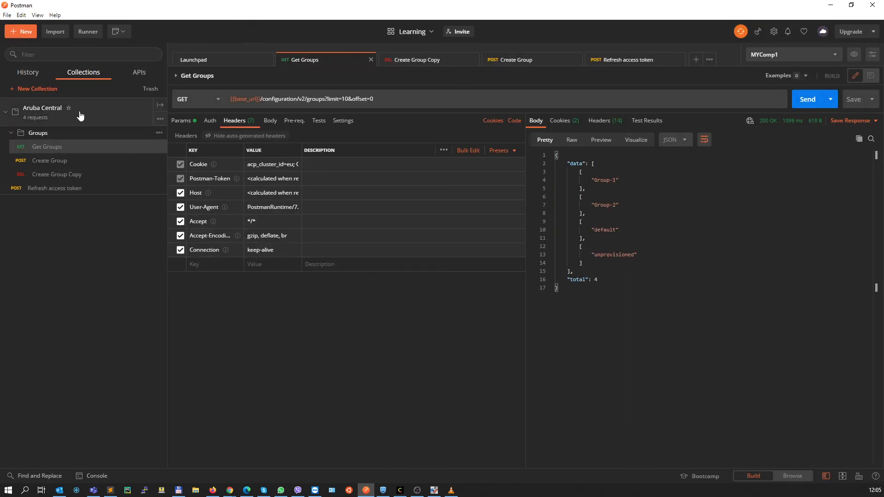
Set the Aruba Central collection's authorization to Bearer Token with {{access_token}}, save it, and resend the Get Groups request
left_click(160, 119)
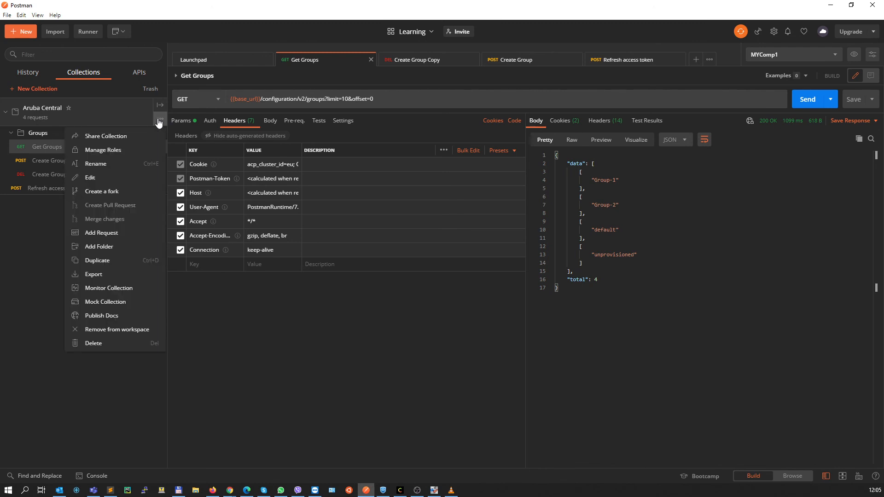
left_click(90, 179)
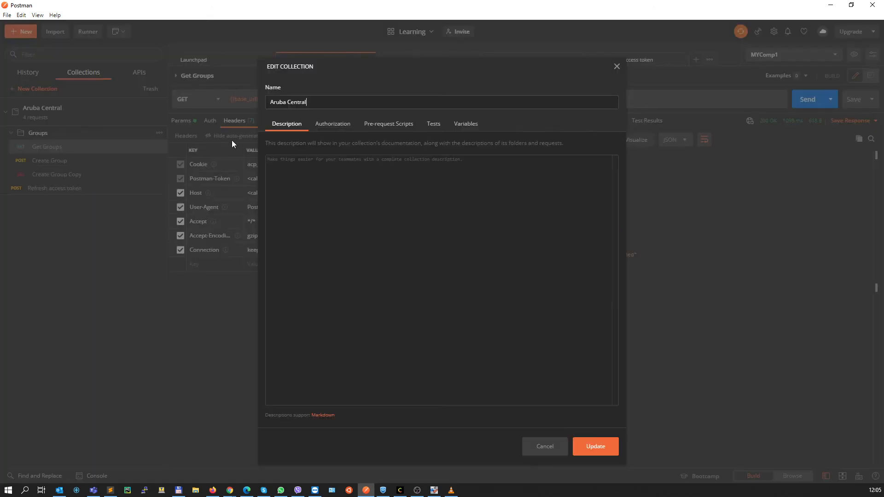
left_click(328, 125)
left_click(397, 175)
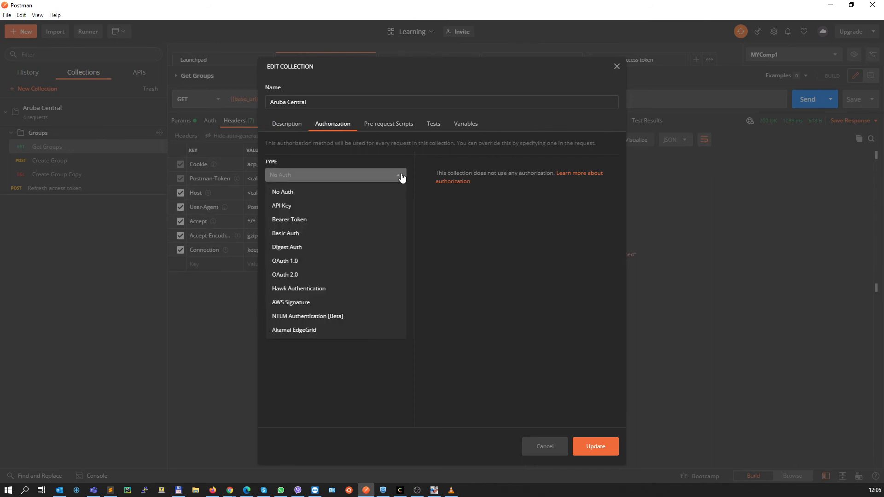
left_click(283, 219)
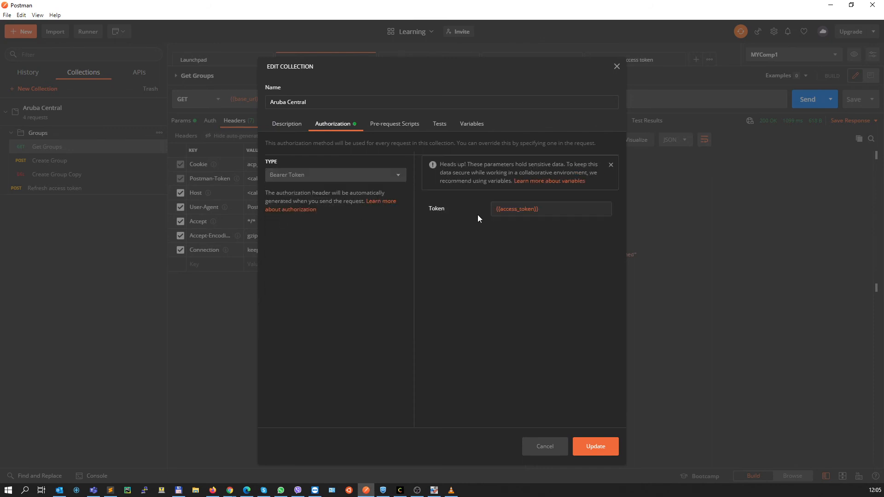
mouse_move(529, 208)
left_click(592, 451)
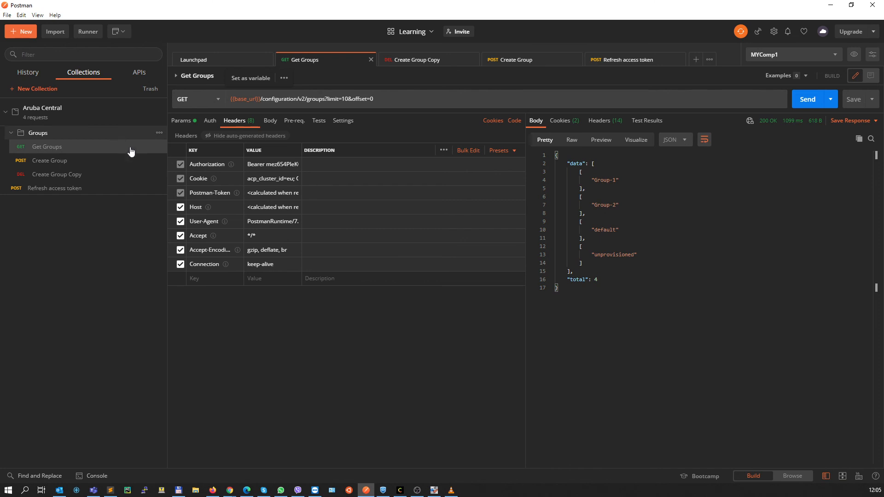
mouse_move(240, 271)
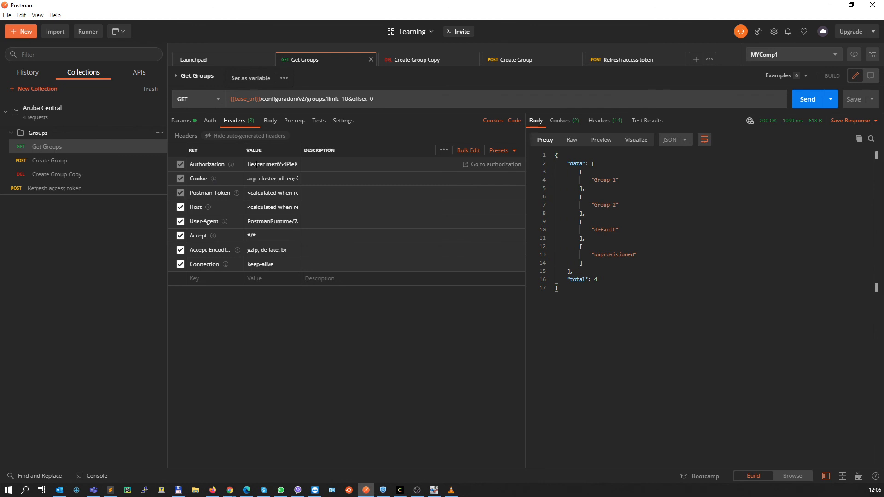
left_click(805, 99)
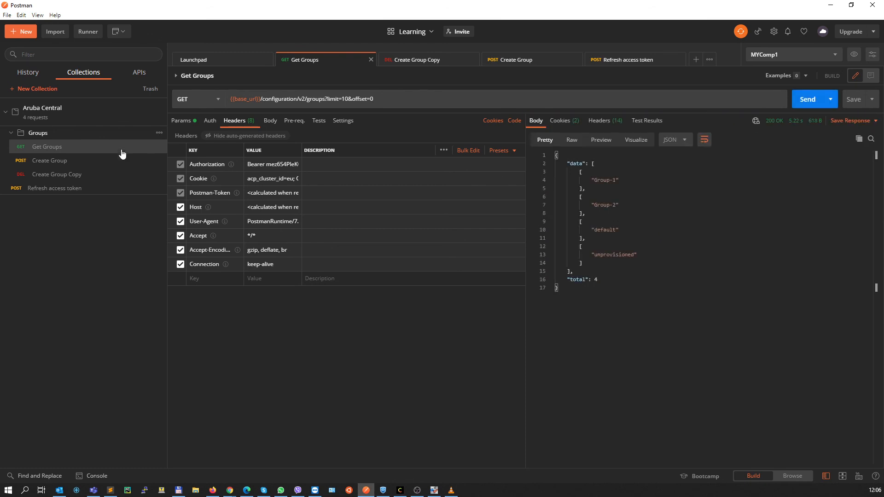
Check the default authorization type for a new folder in the Aruba Central collection, then cancel the folder creation
left_click(161, 119)
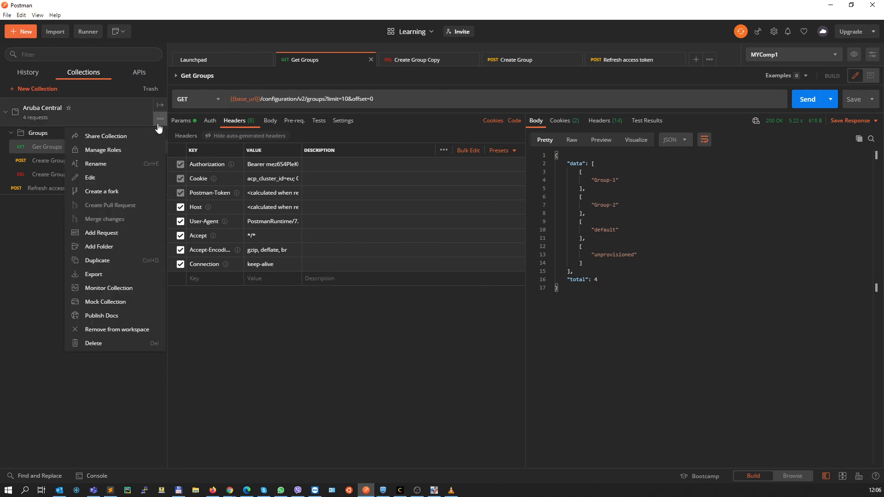
left_click(102, 249)
left_click(330, 124)
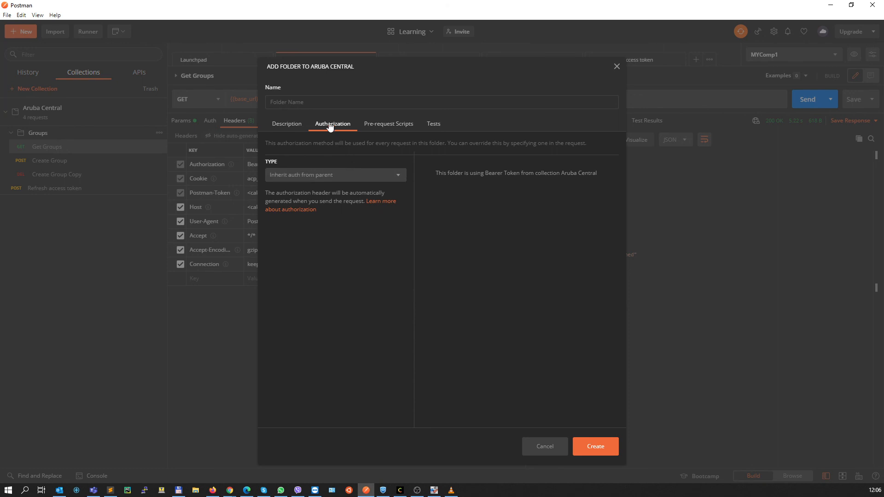
left_click(551, 446)
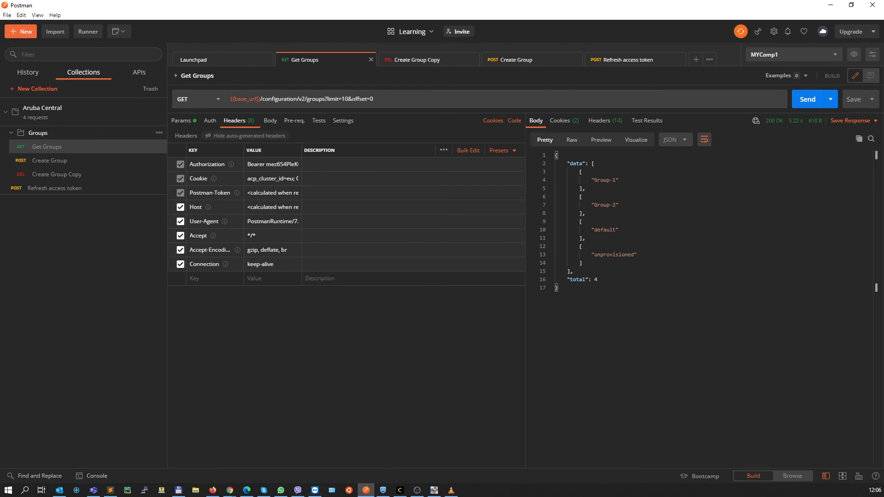
In Chrome, view the list of available API categories on the Aruba Central APIs page, then return to Postman
key("alt+Tab")
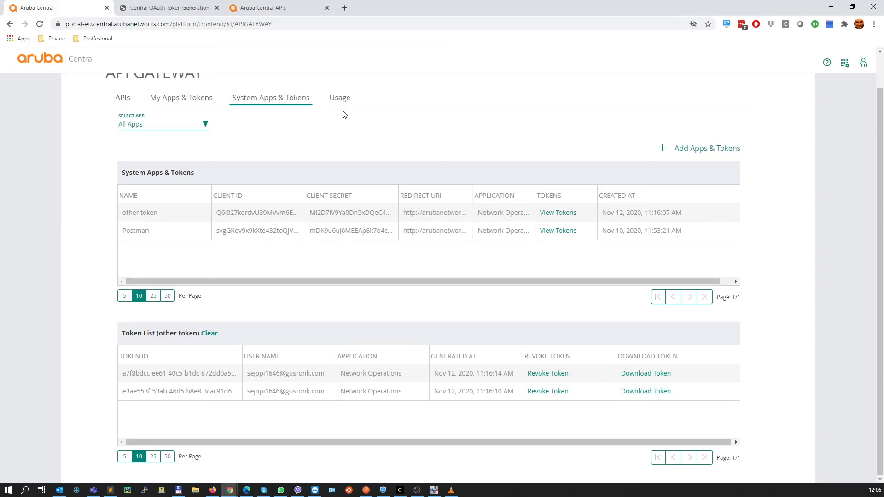
left_click(263, 9)
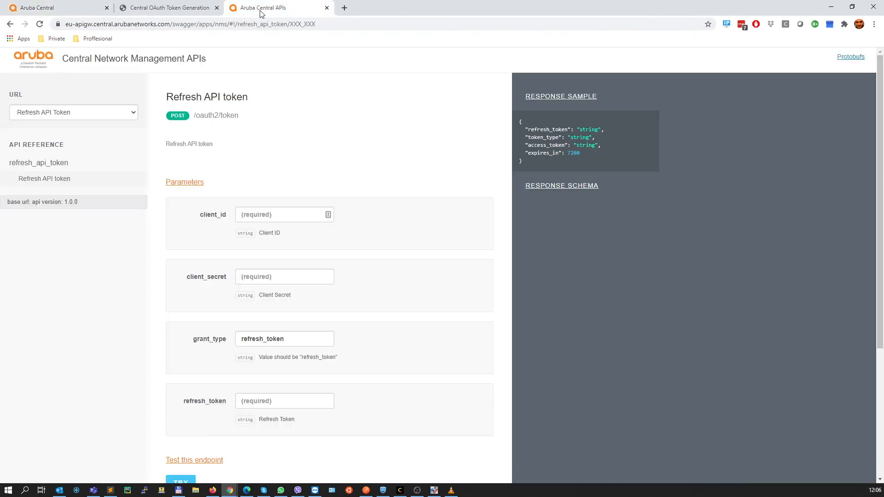
left_click(134, 114)
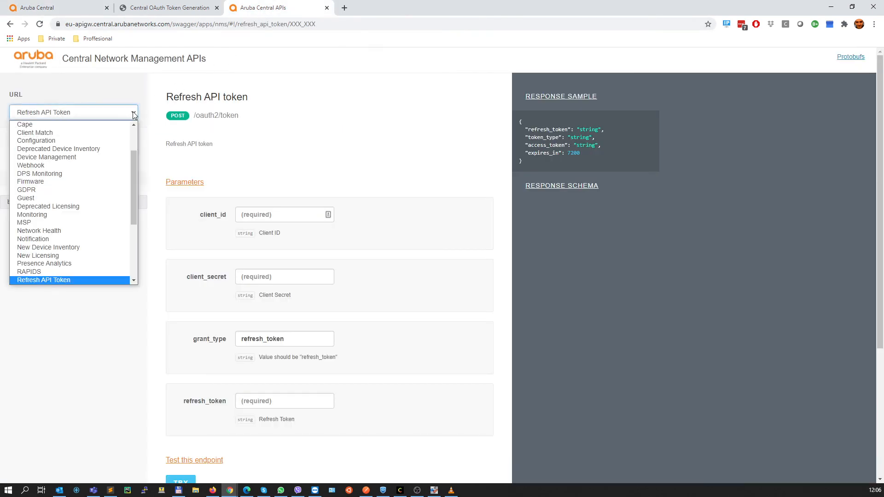
left_click(273, 143)
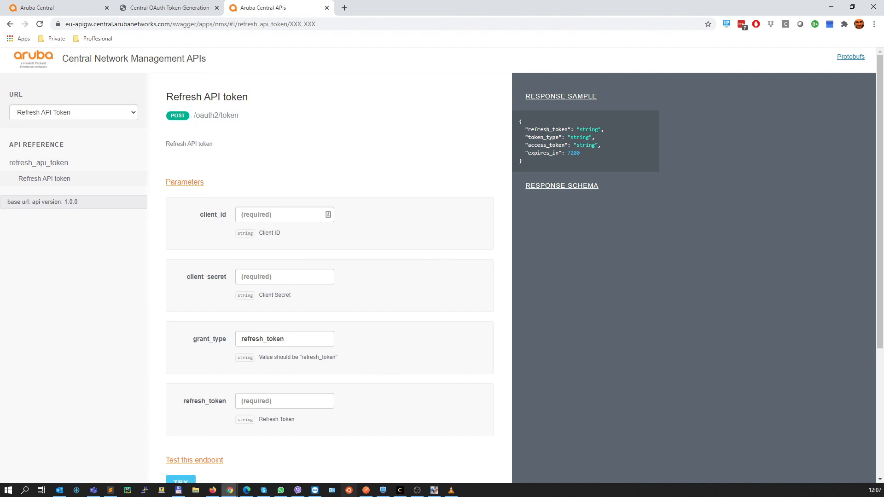
key("alt+Tab")
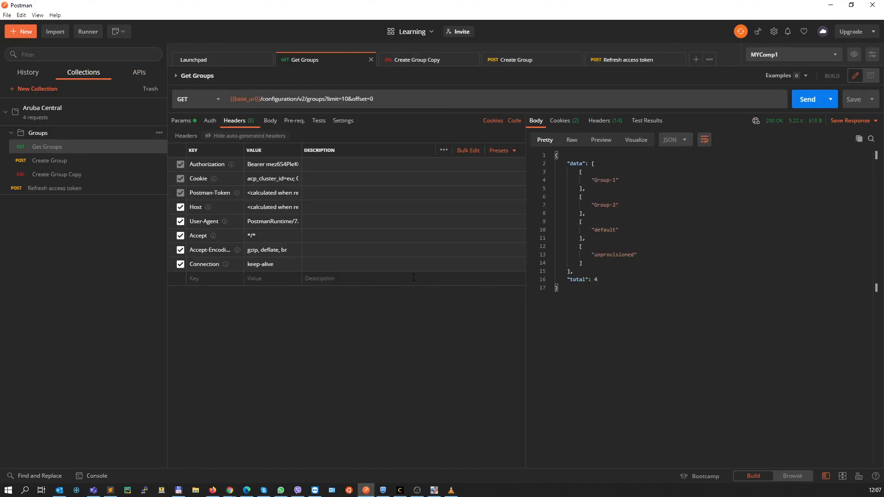